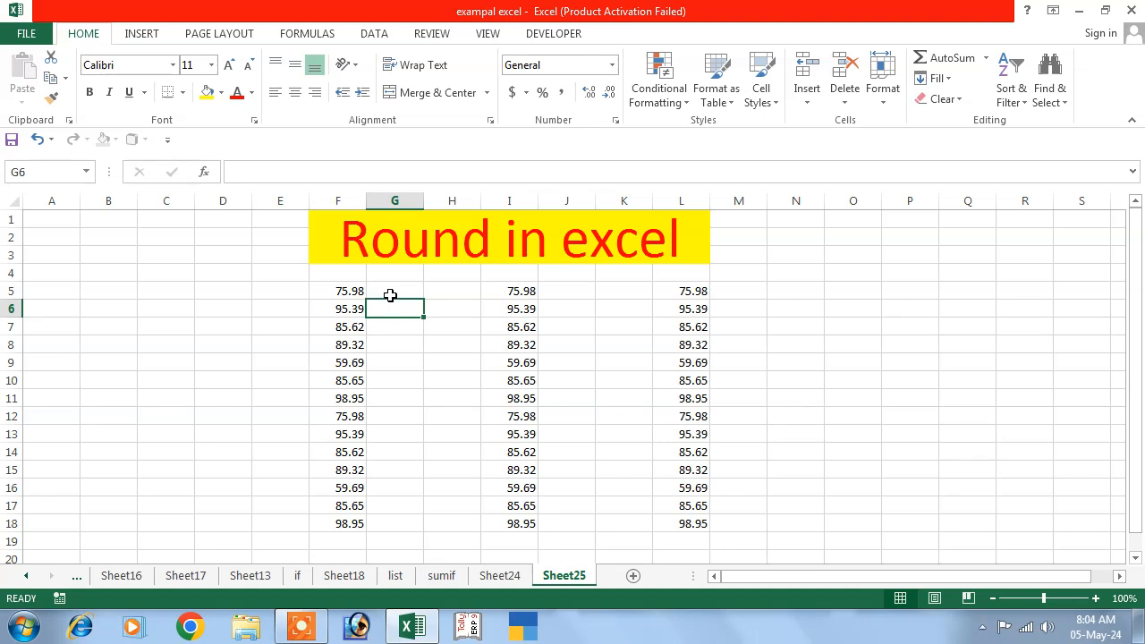
# Enter the labels "round", "round up" and "round down" in cells C5 to C7.
pyautogui.click(158, 292)
pyautogui.write('round')
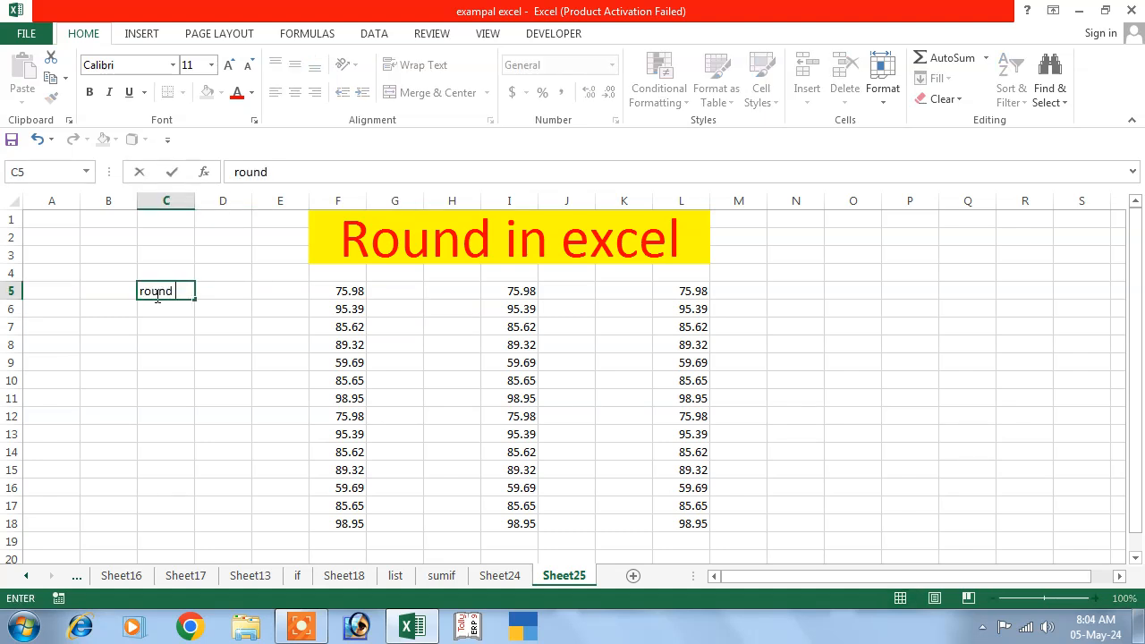
pyautogui.press('Return')
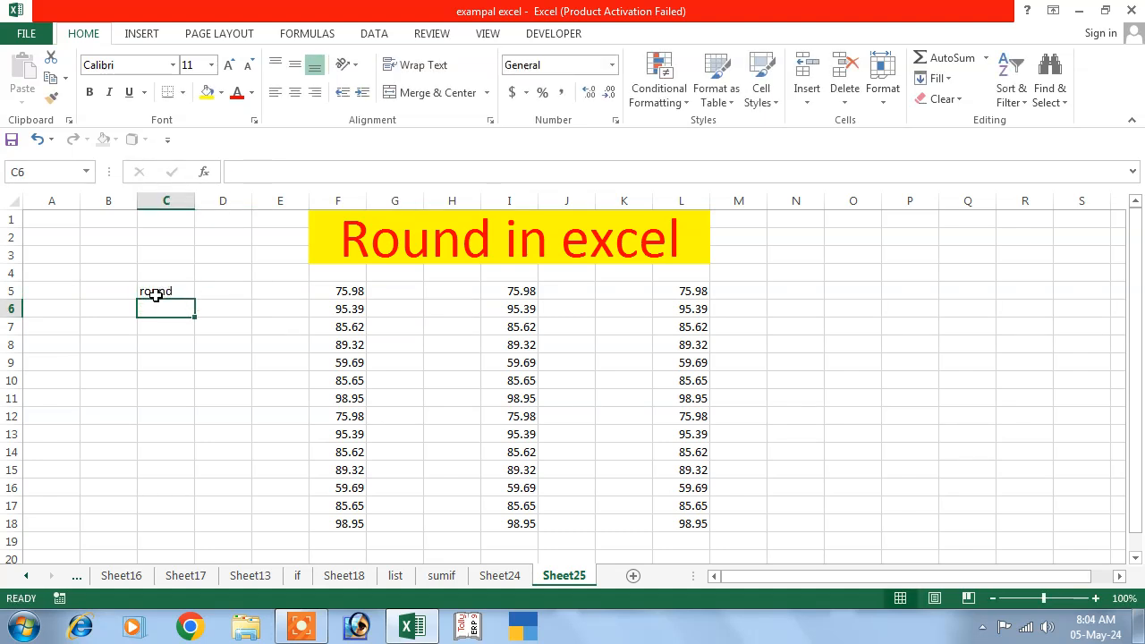
pyautogui.write('round up')
pyautogui.press('Return')
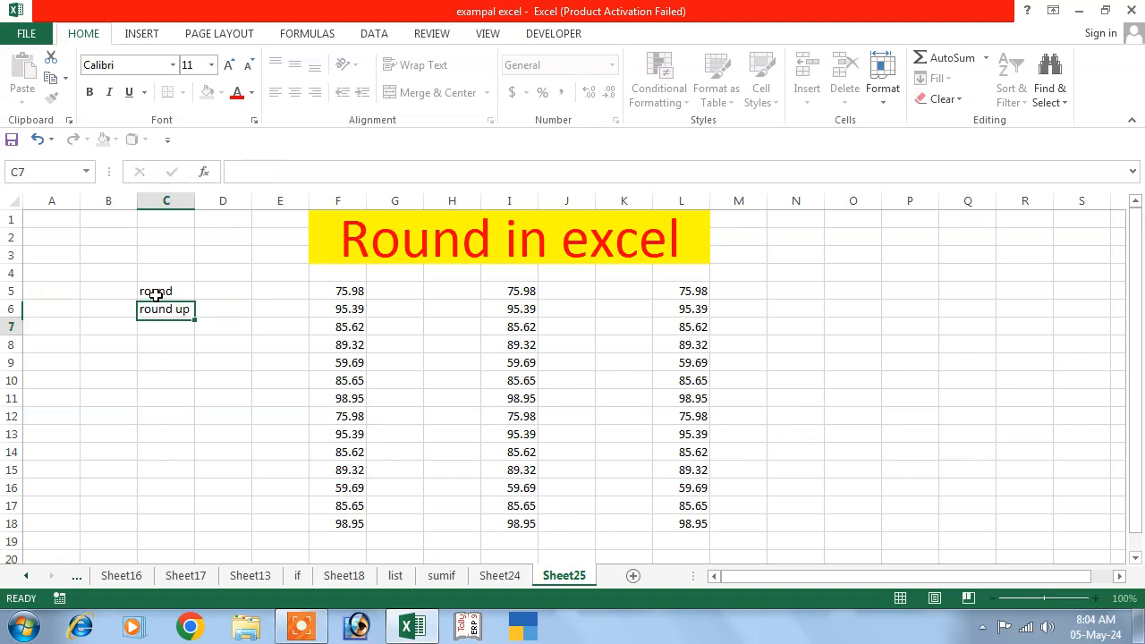
pyautogui.write('roun')
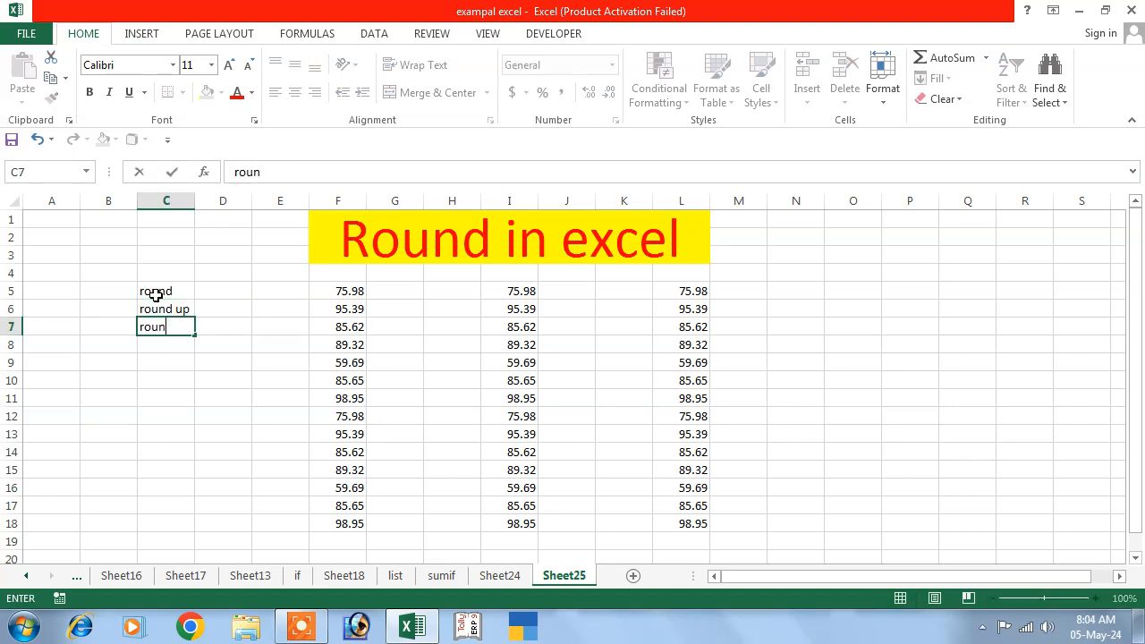
pyautogui.write('d dow')
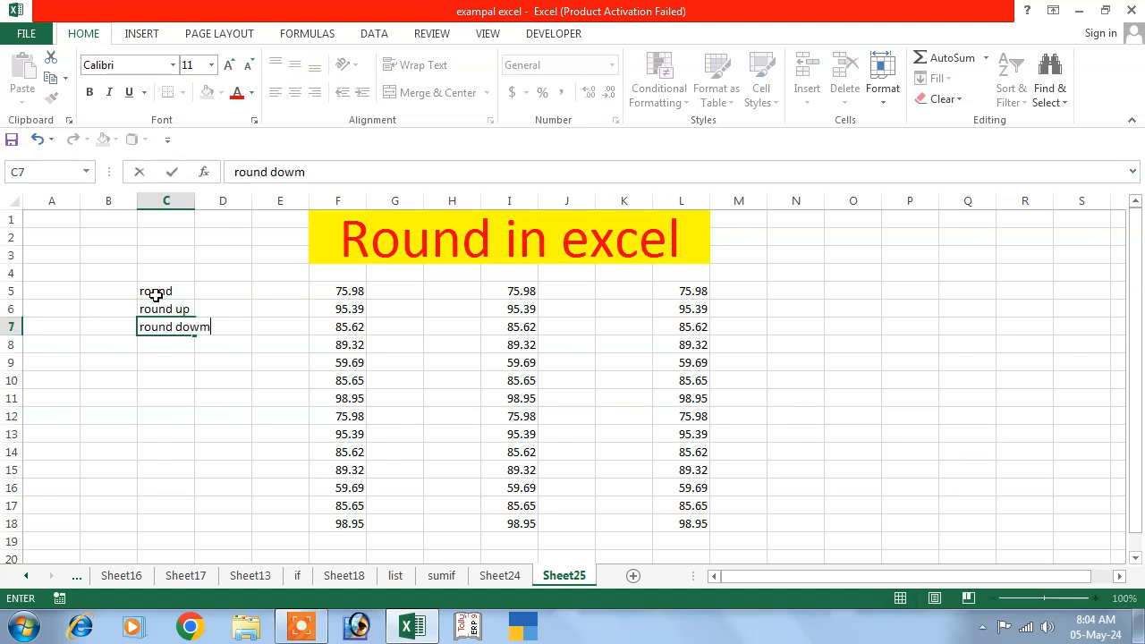
pyautogui.write('n')
pyautogui.press('Return')
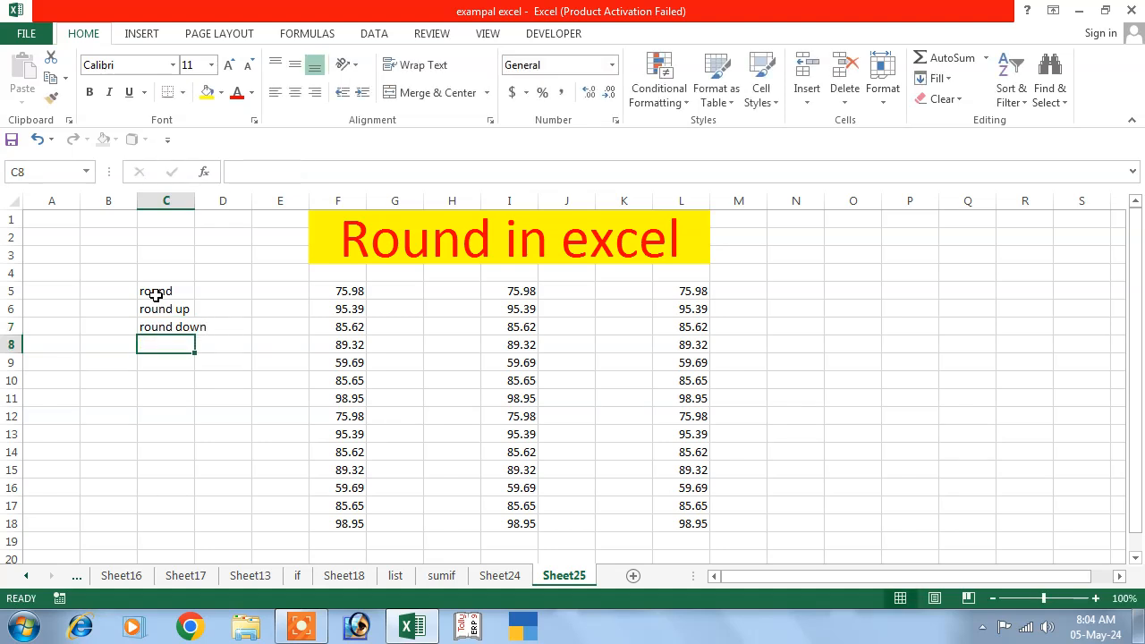
# Enter the sample decimal value 0.49 in cell D2.
pyautogui.click(176, 290)
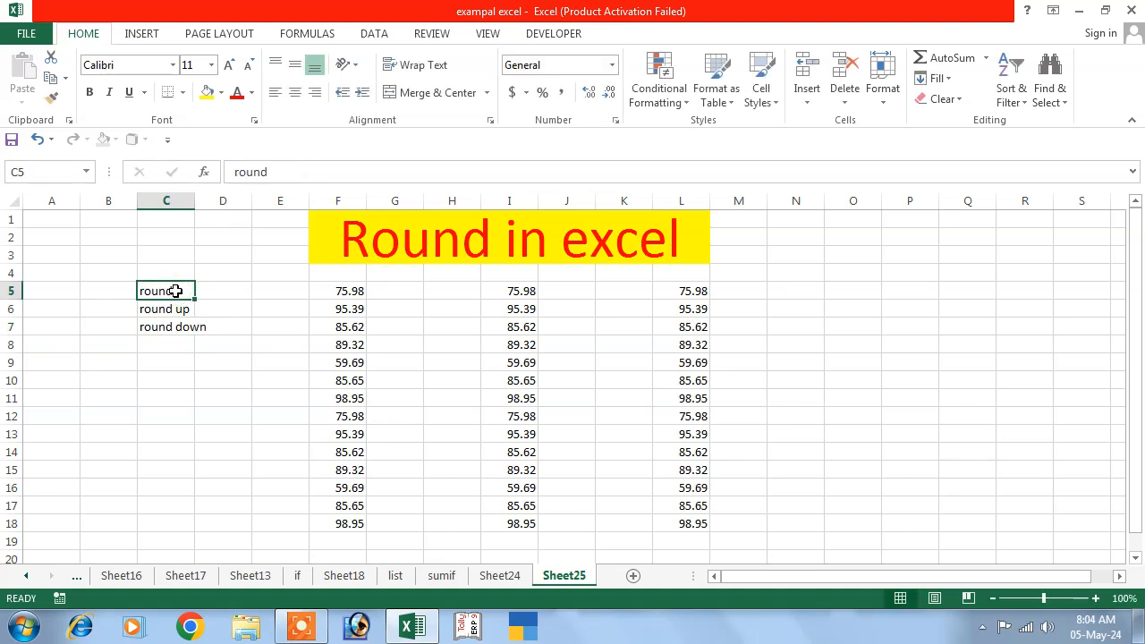
pyautogui.click(214, 237)
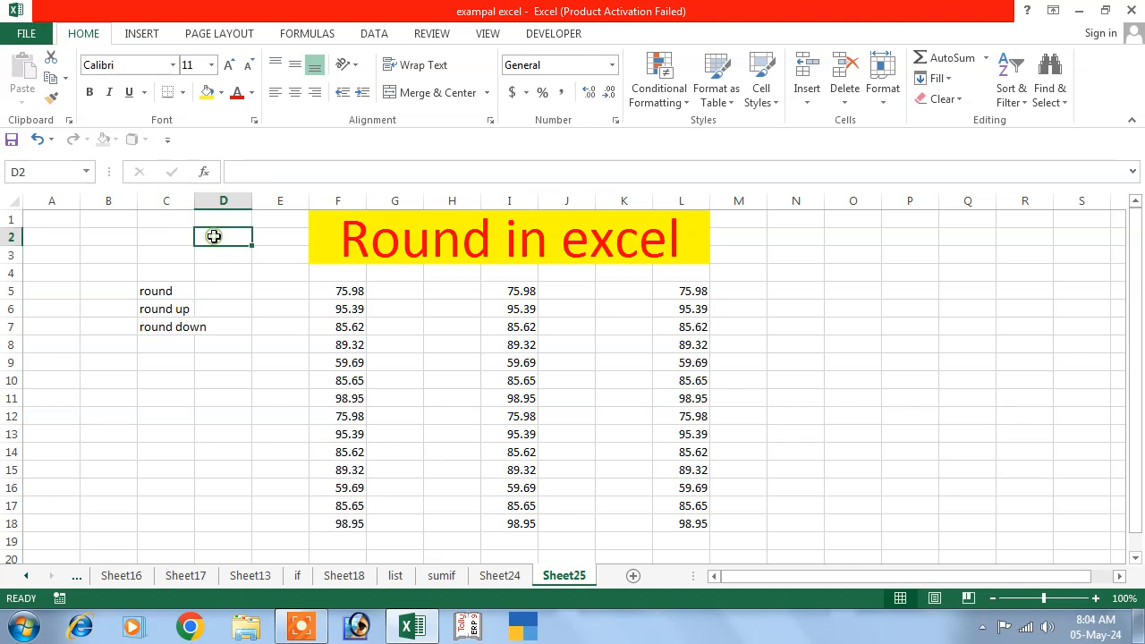
pyautogui.write('05')
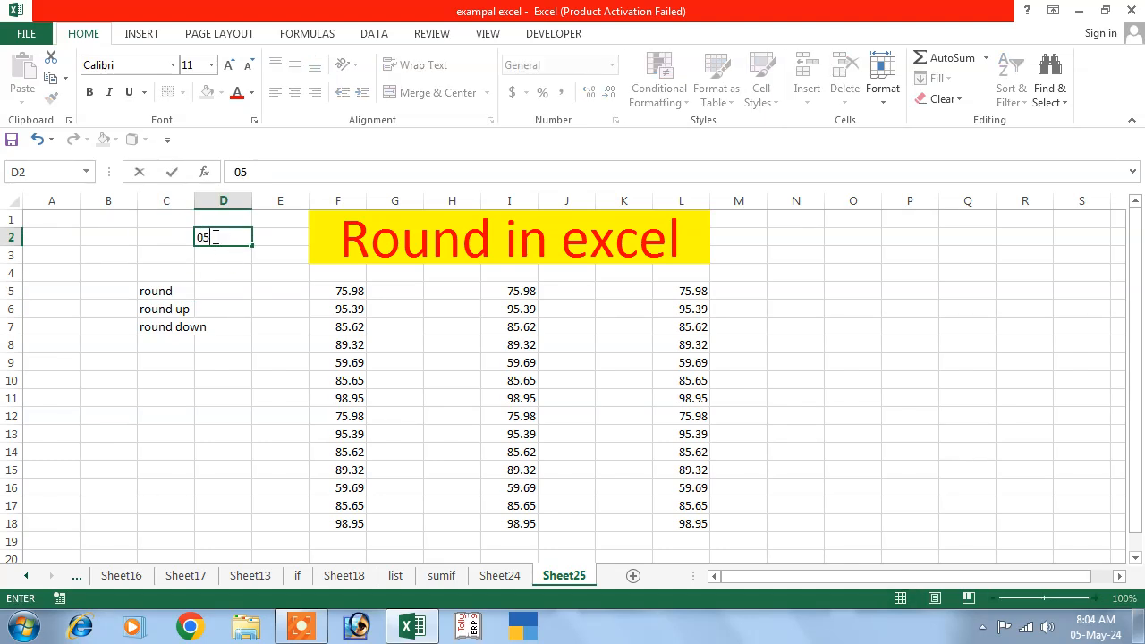
pyautogui.press('BackSpace')
pyautogui.press('BackSpace')
pyautogui.press('BackSpace')
pyautogui.write('49')
pyautogui.press('Return')
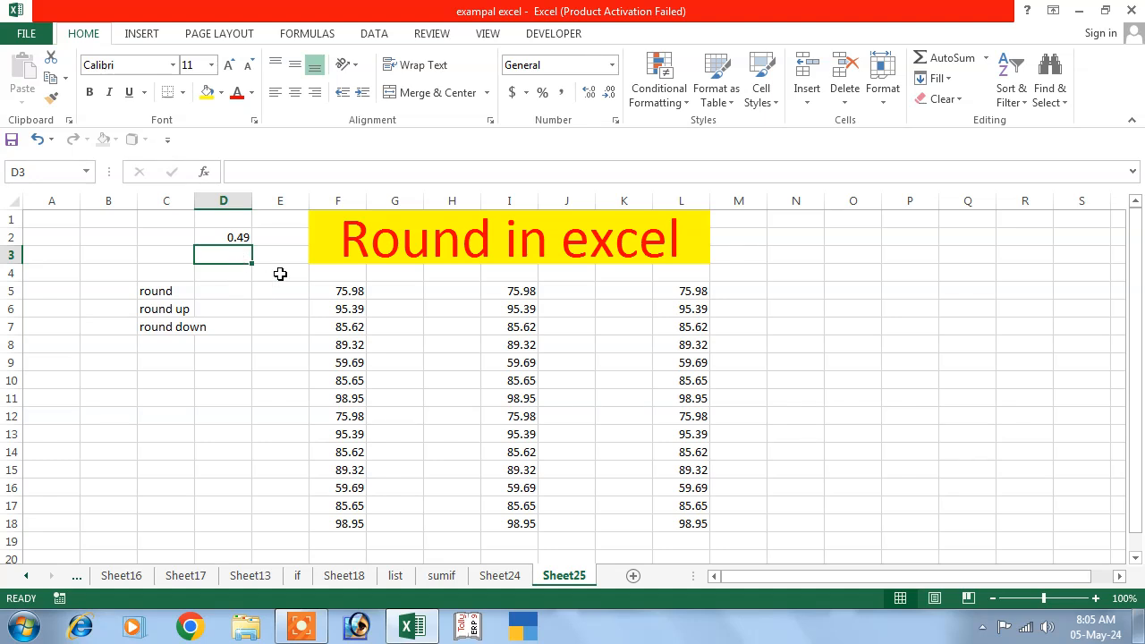
pyautogui.click(172, 307)
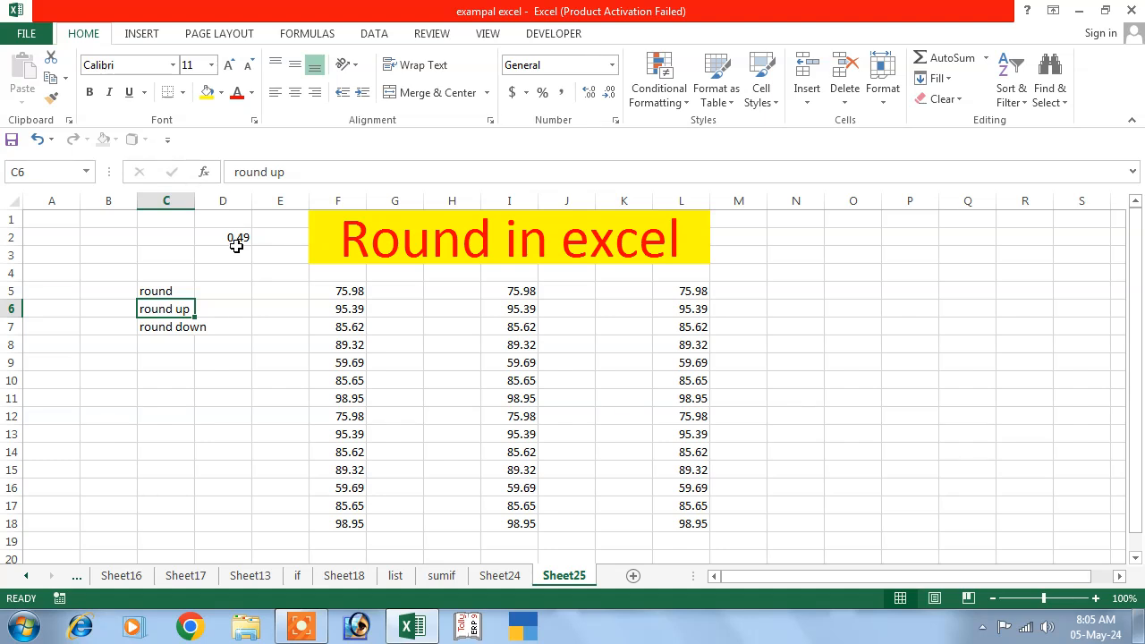
pyautogui.click(177, 324)
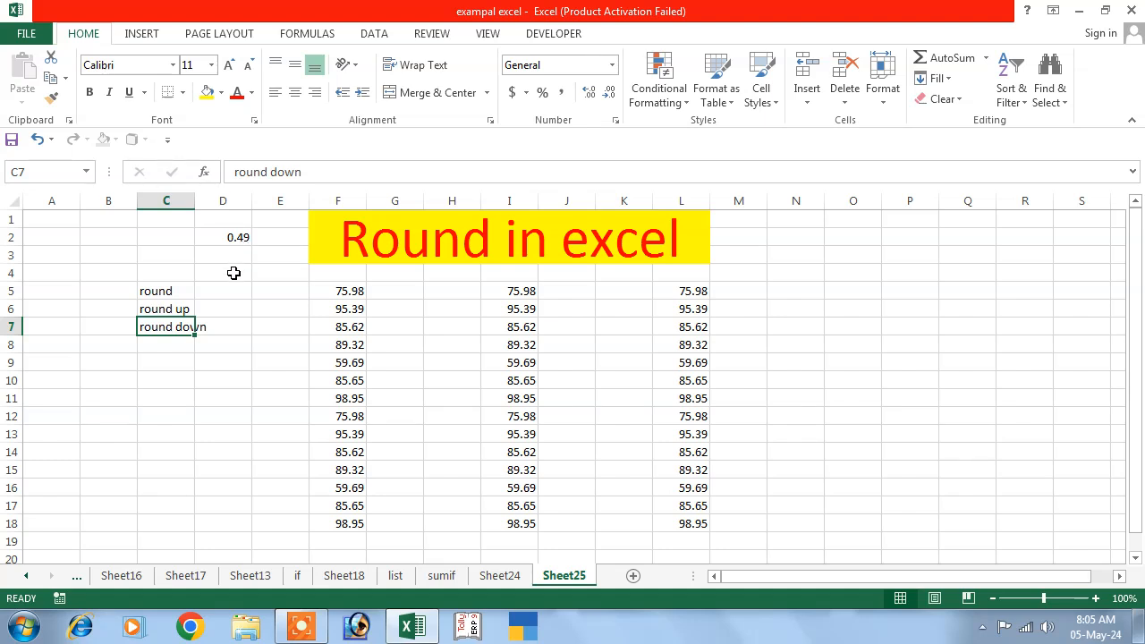
# Enter the formula =ROUND(F5,0) in cell G5 to round the first value to zero decimals.
pyautogui.click(391, 296)
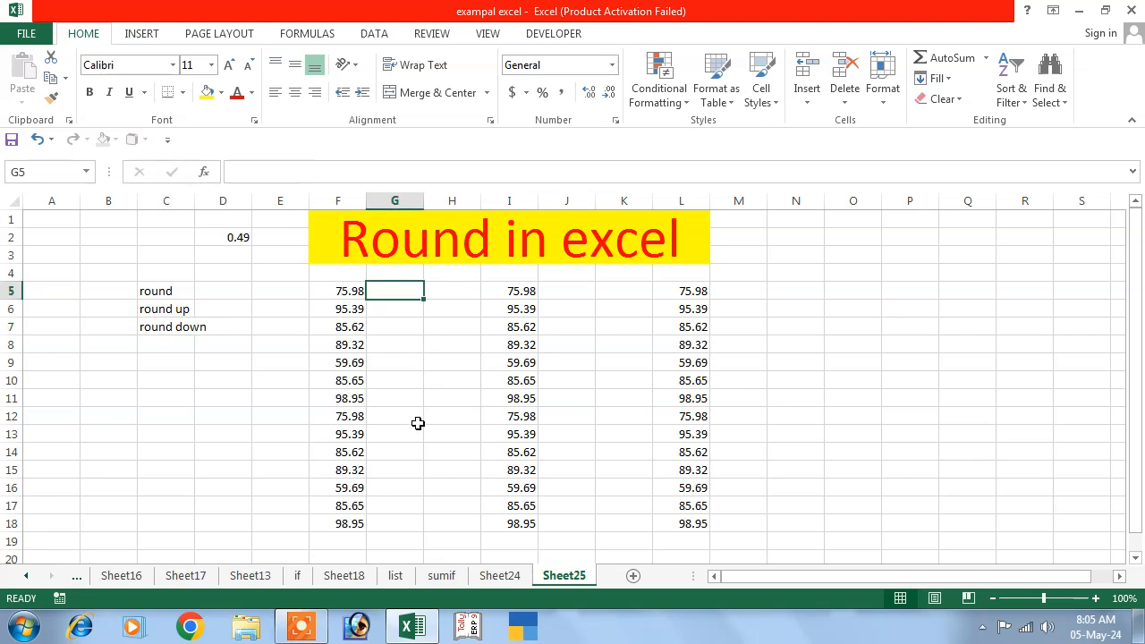
pyautogui.write('=round')
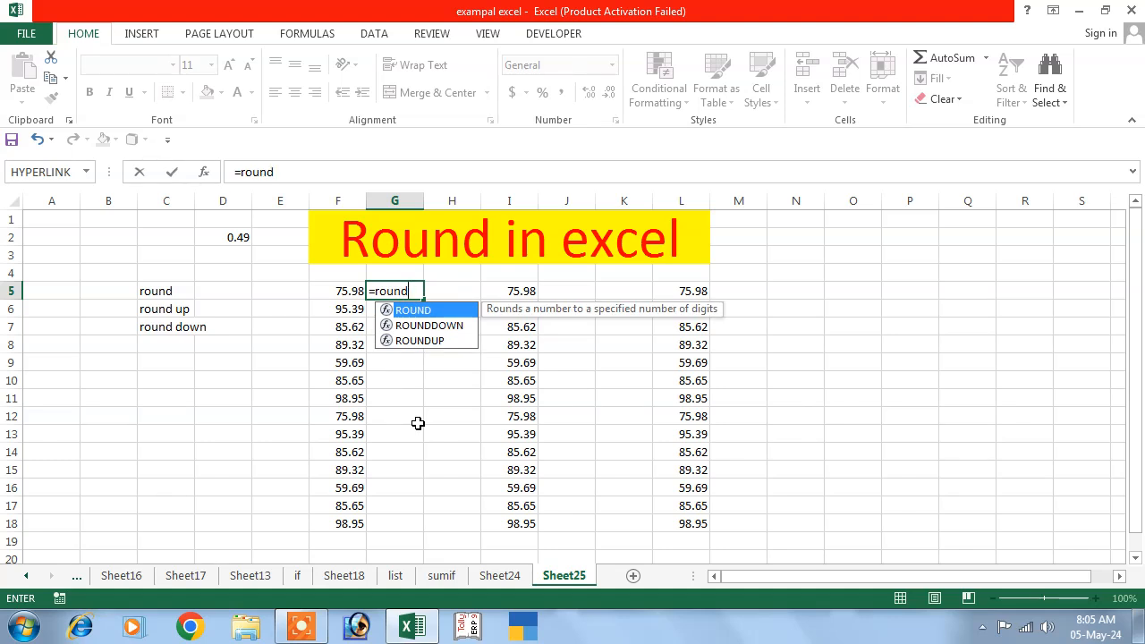
pyautogui.write('(')
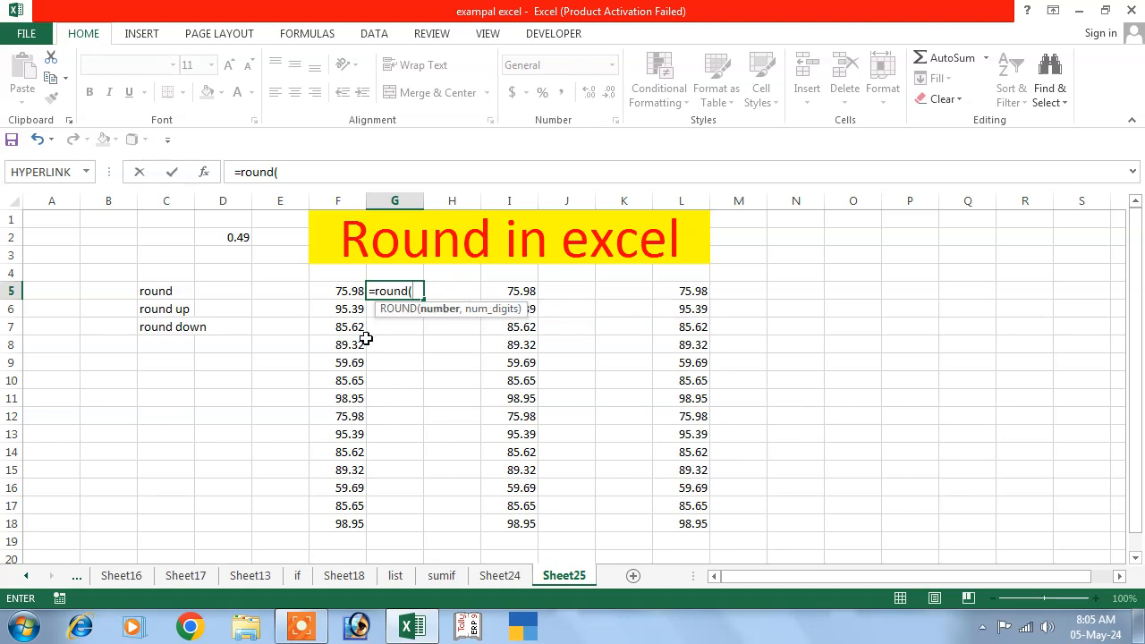
pyautogui.click(339, 291)
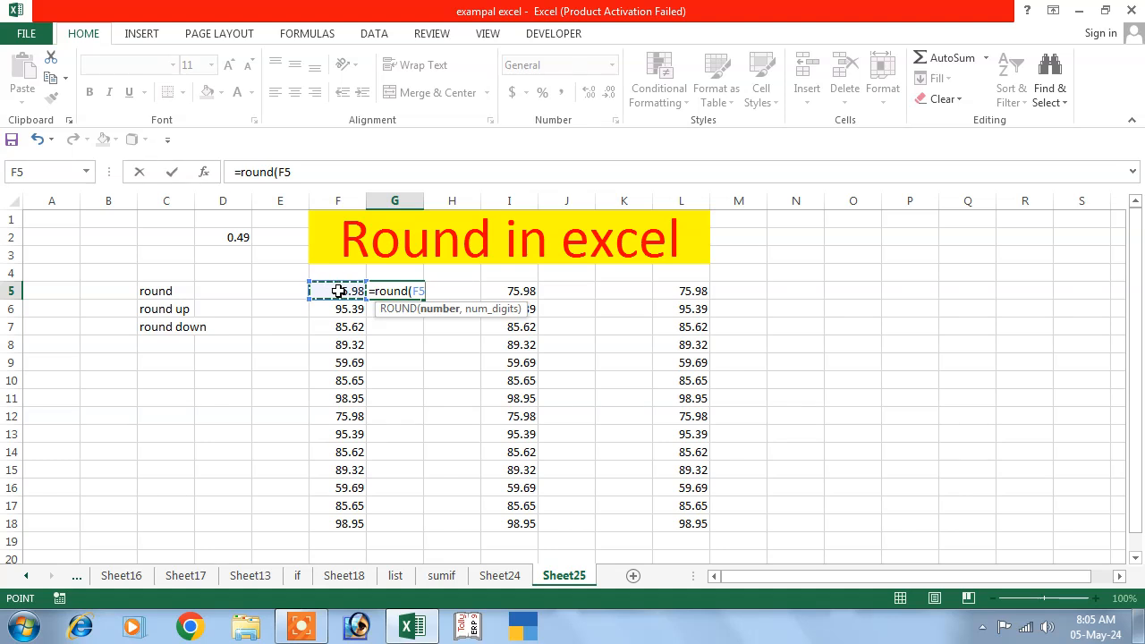
pyautogui.write(',0')
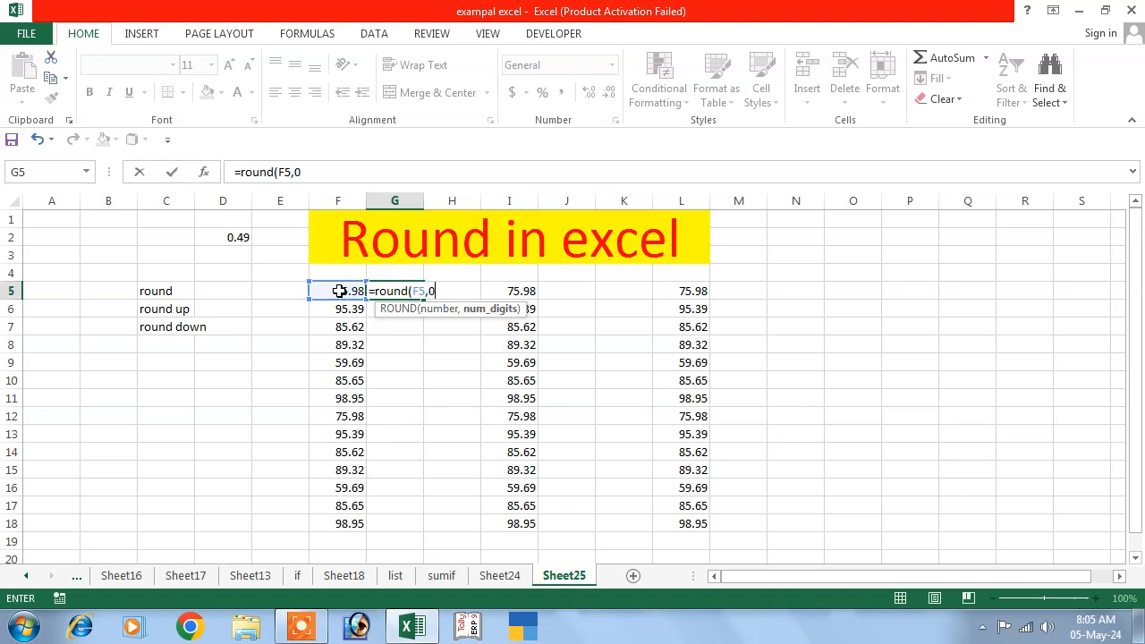
pyautogui.press('Return')
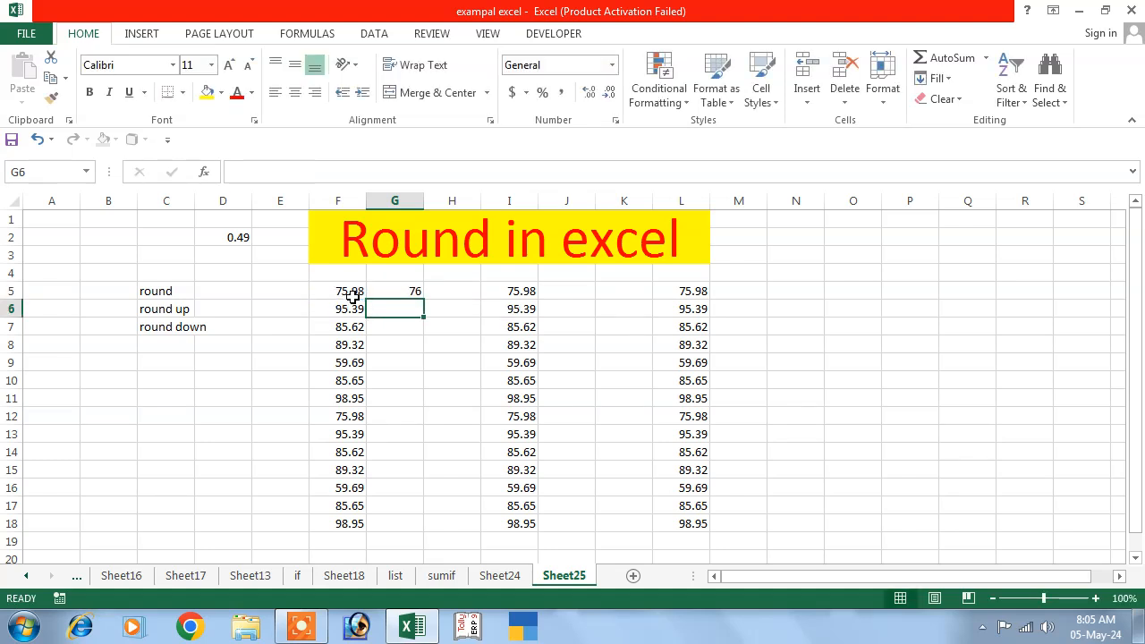
# Fill the ROUND formula from G5 down to G18.
pyautogui.click(401, 292)
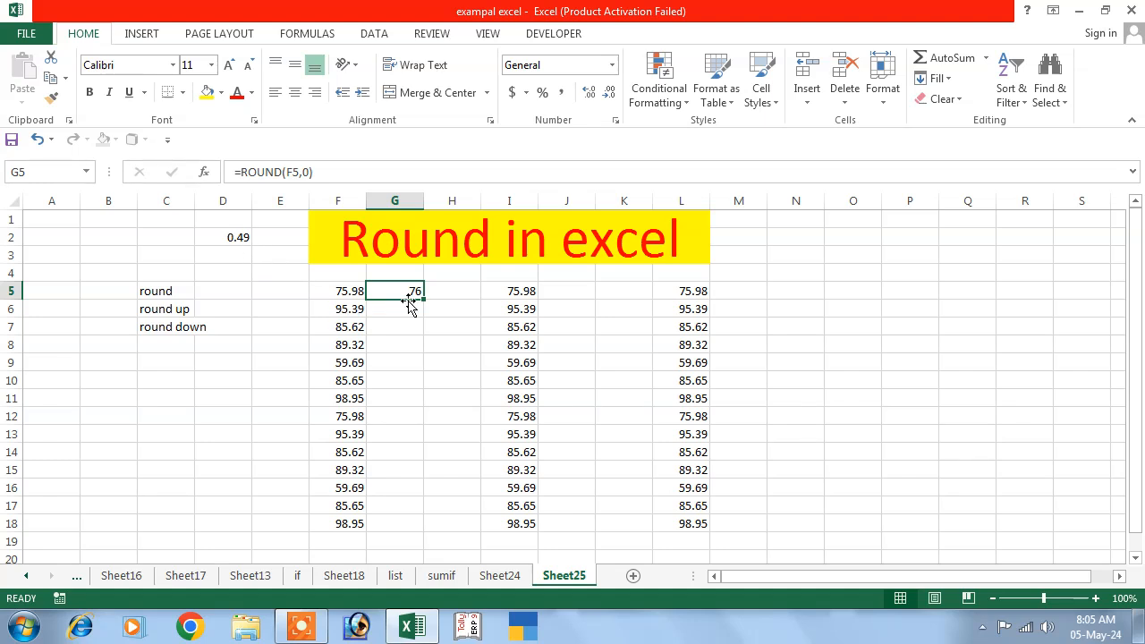
pyautogui.moveTo(424, 298); pyautogui.dragTo(417, 534)
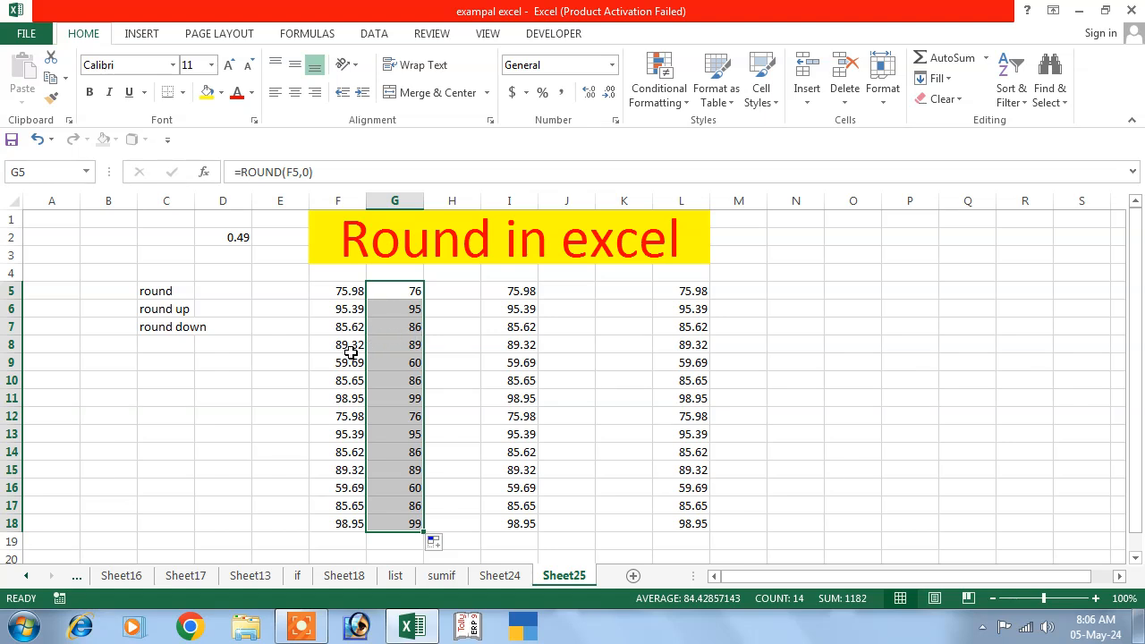
pyautogui.click(435, 344)
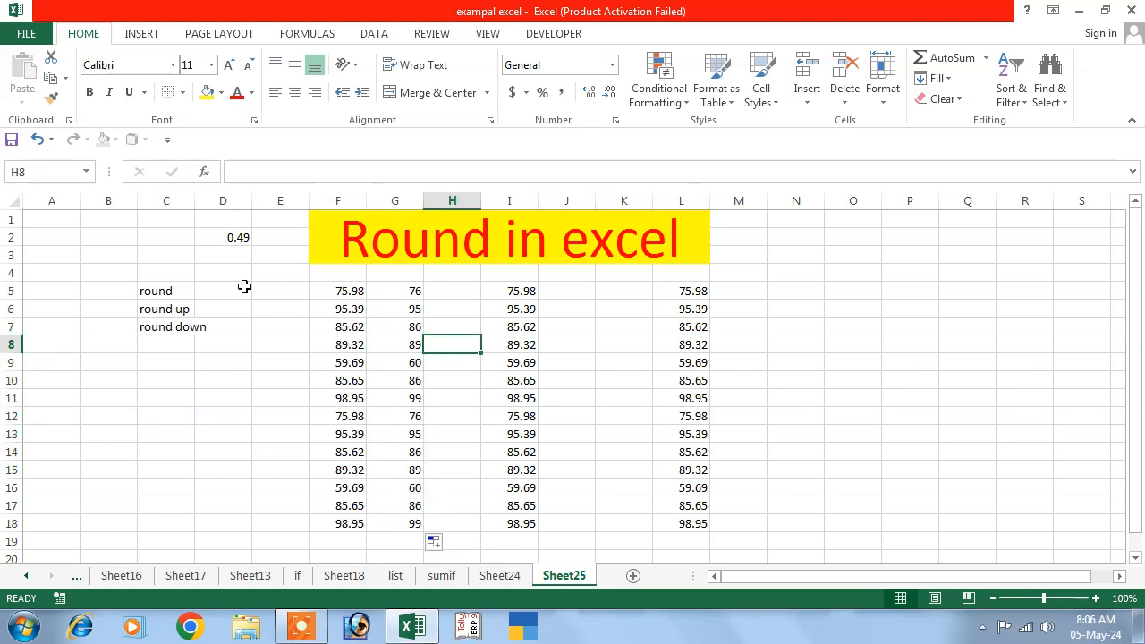
pyautogui.click(175, 289)
# Enter the formula =ROUNDUP(I5,0) in cell J5 to round the first value of the second list up.
pyautogui.click(566, 293)
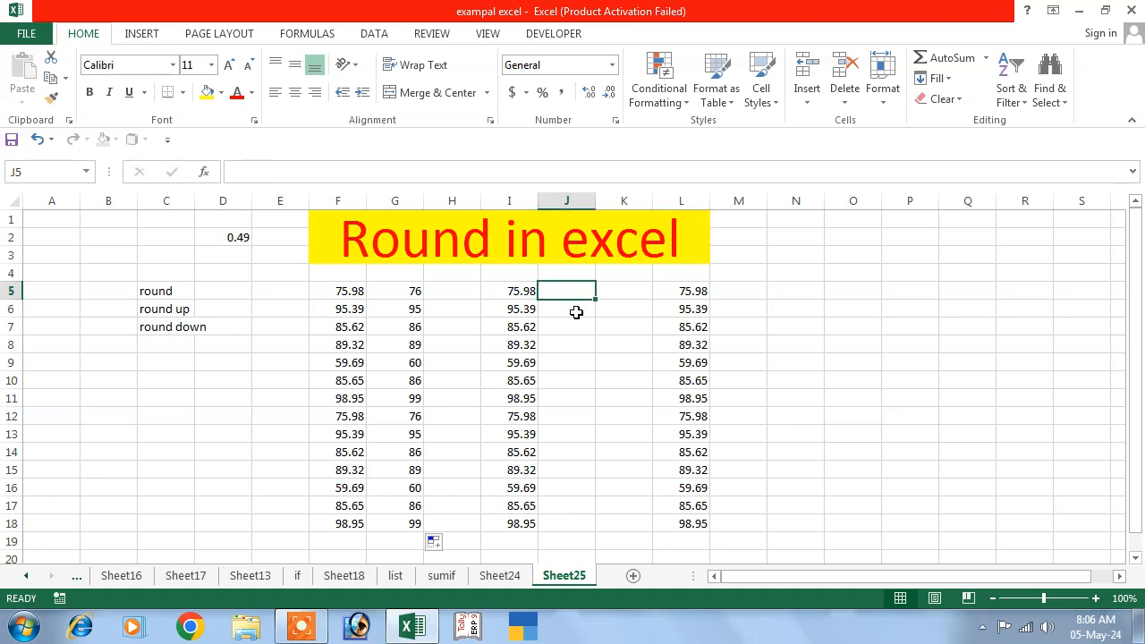
pyautogui.write('=round')
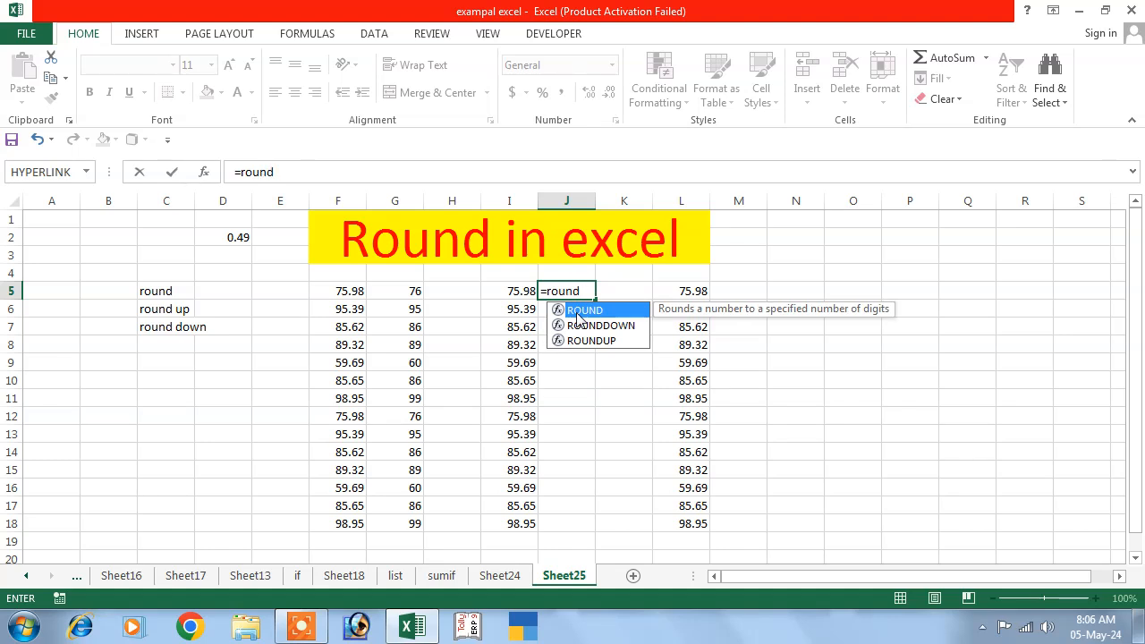
pyautogui.write('up')
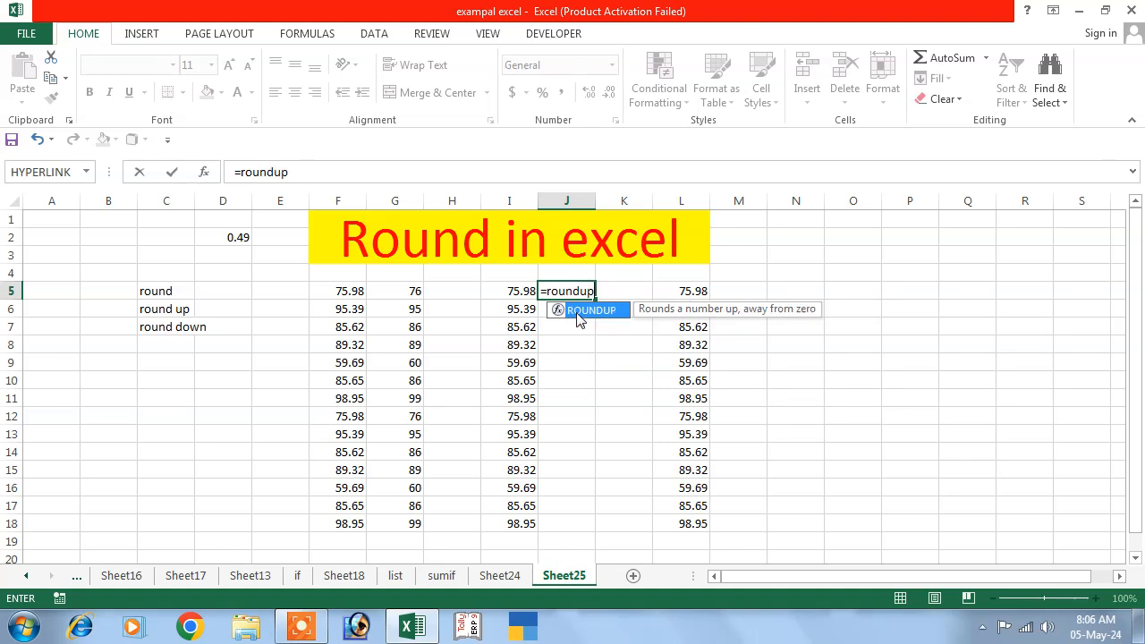
pyautogui.write('(')
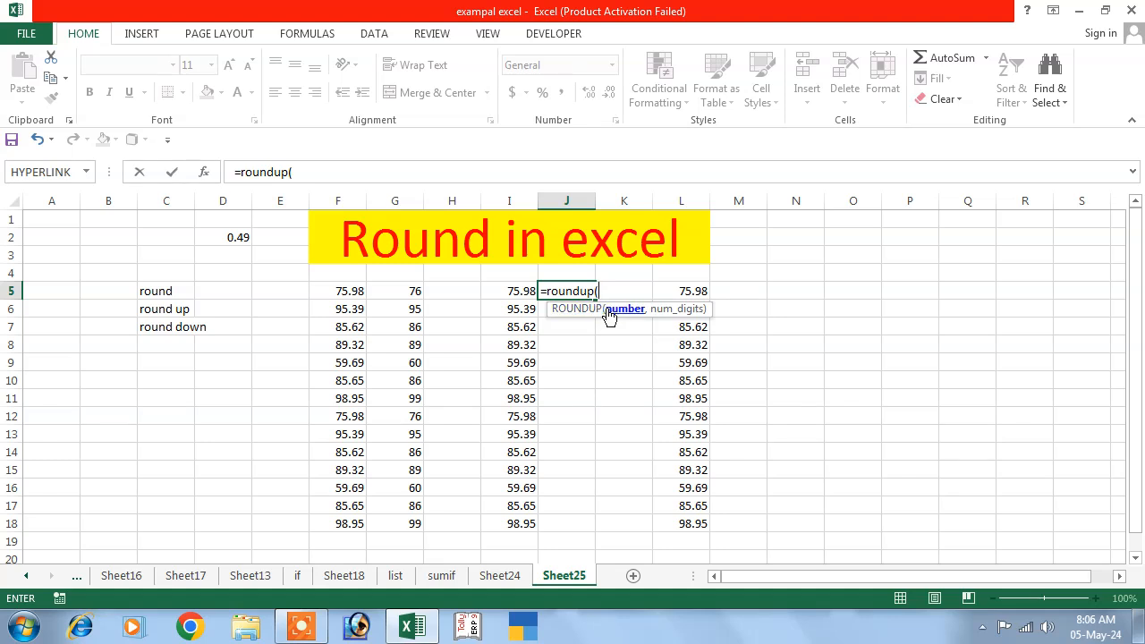
pyautogui.click(507, 297)
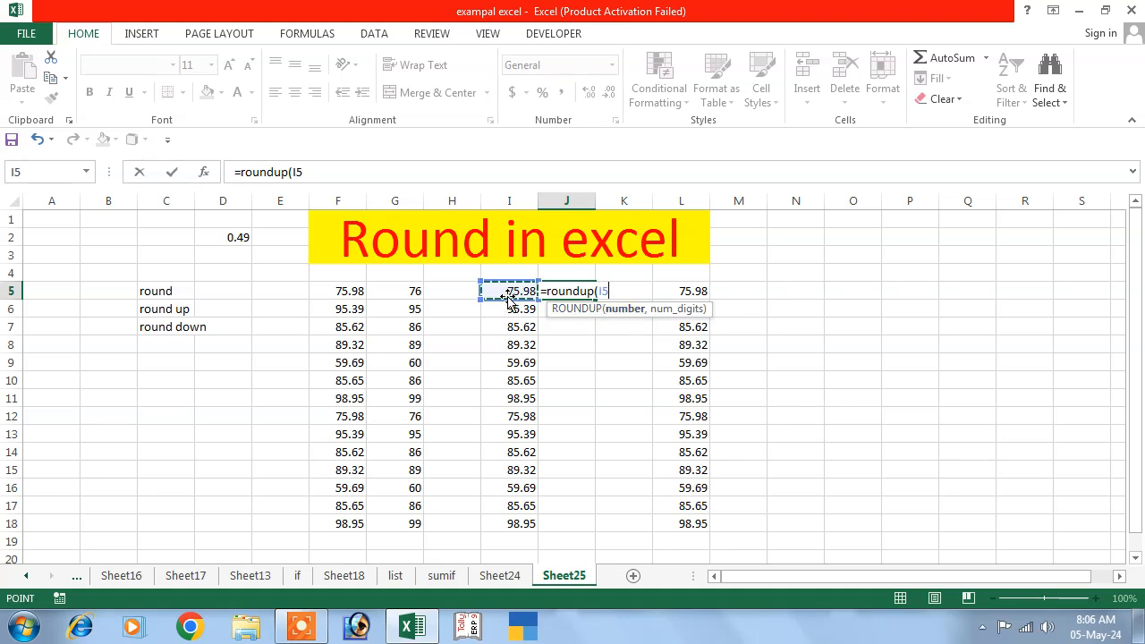
pyautogui.write(',')
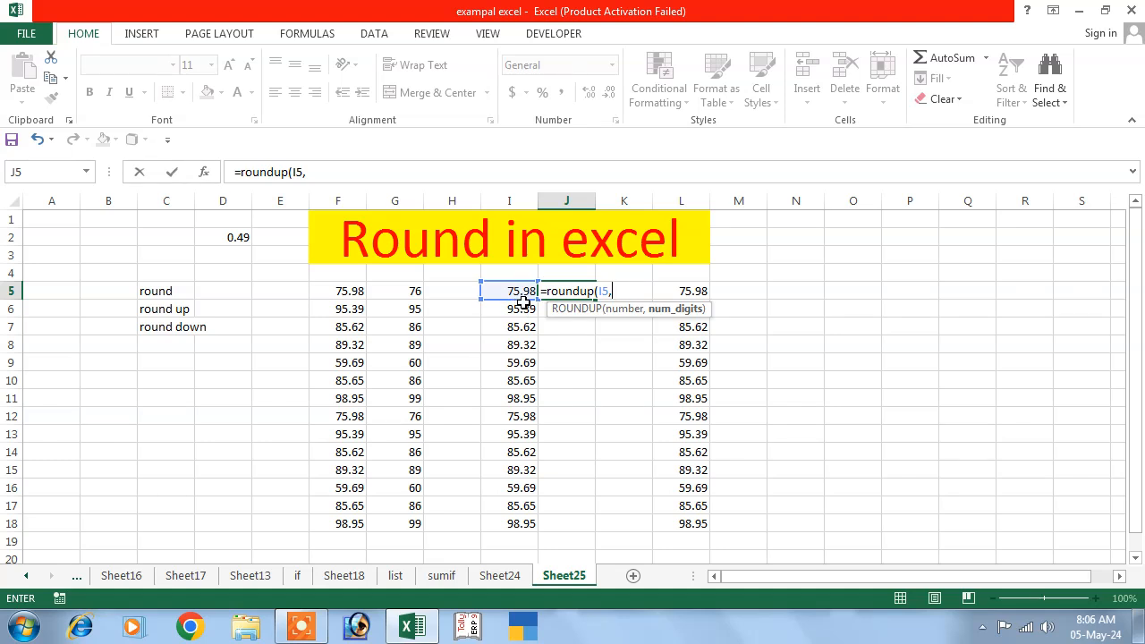
pyautogui.write('0)')
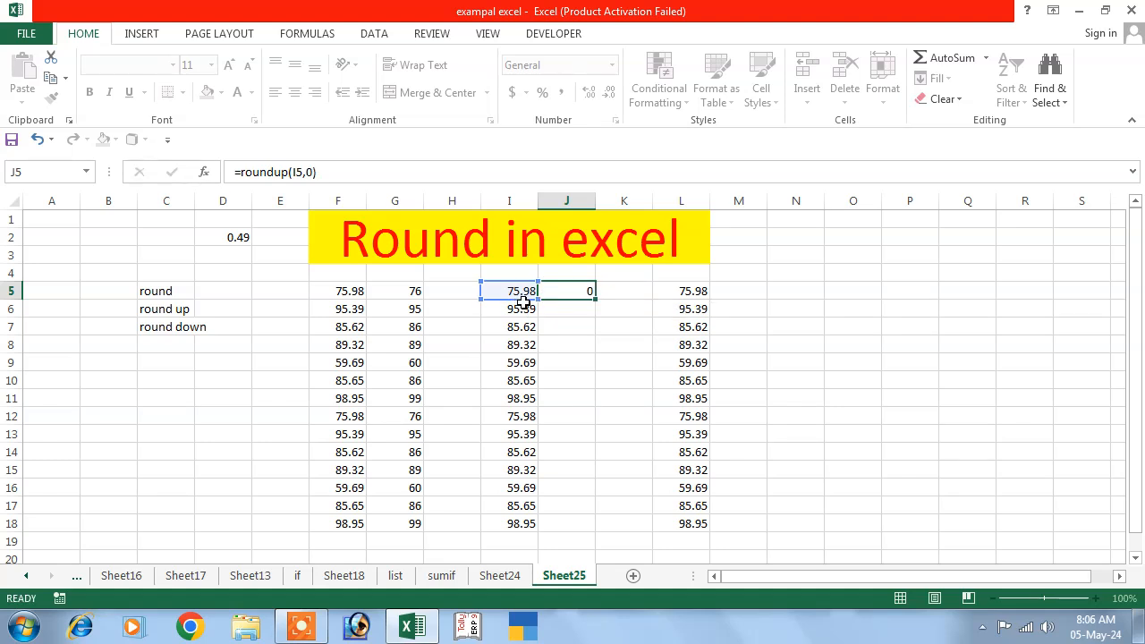
pyautogui.press('Return')
# Fill the ROUNDUP formula from J5 down to J18.
pyautogui.click(553, 294)
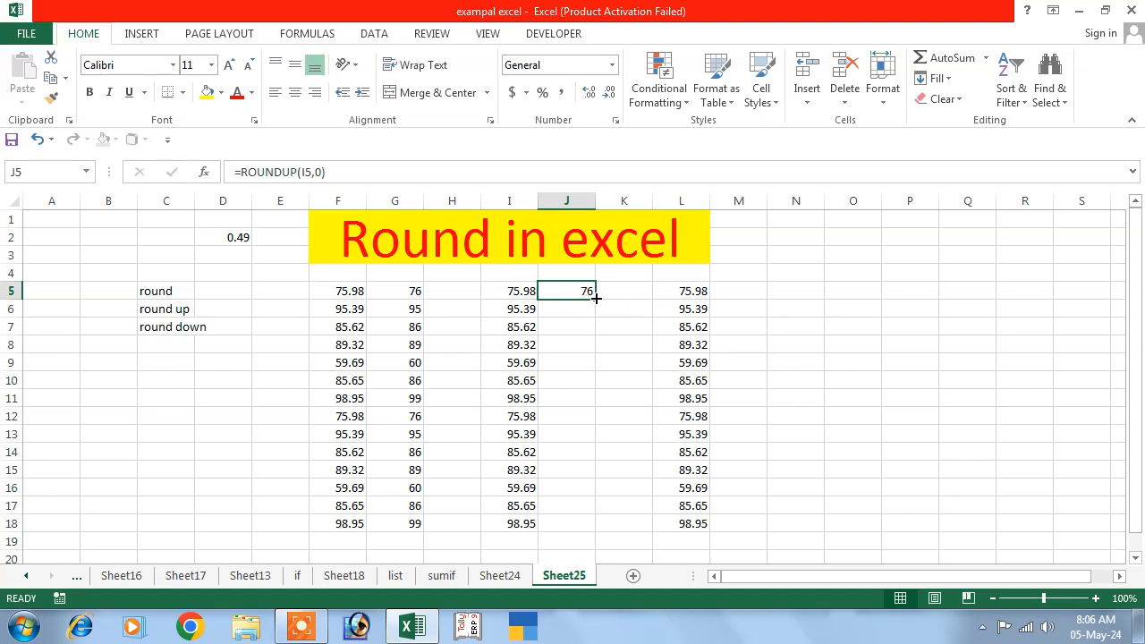
pyautogui.moveTo(595, 297); pyautogui.dragTo(594, 529)
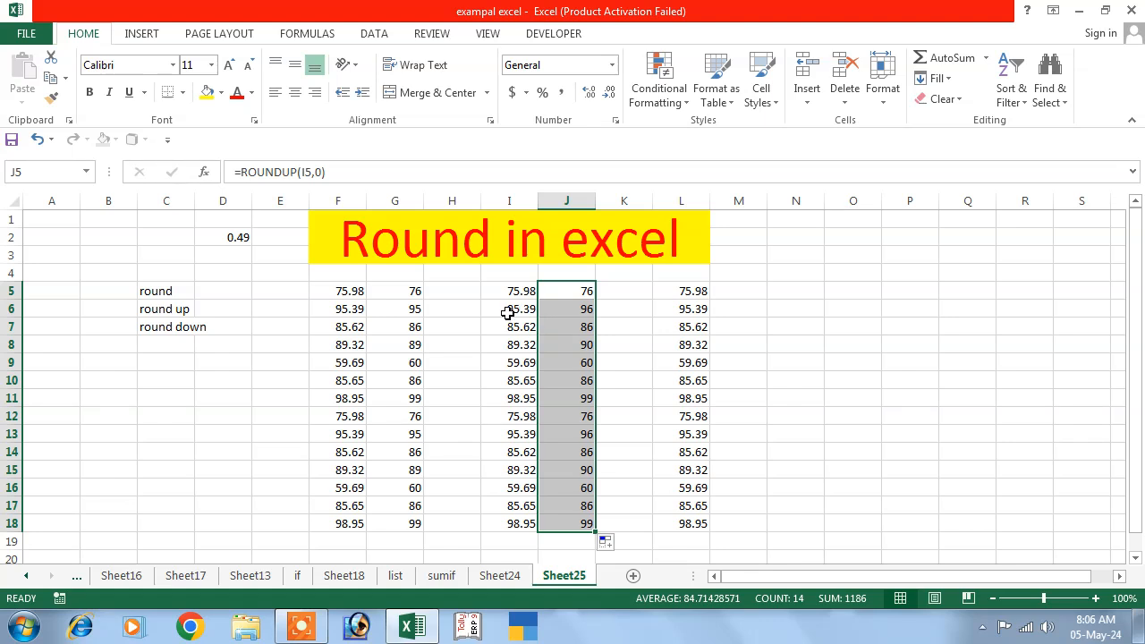
pyautogui.moveTo(581, 312); pyautogui.dragTo(582, 362)
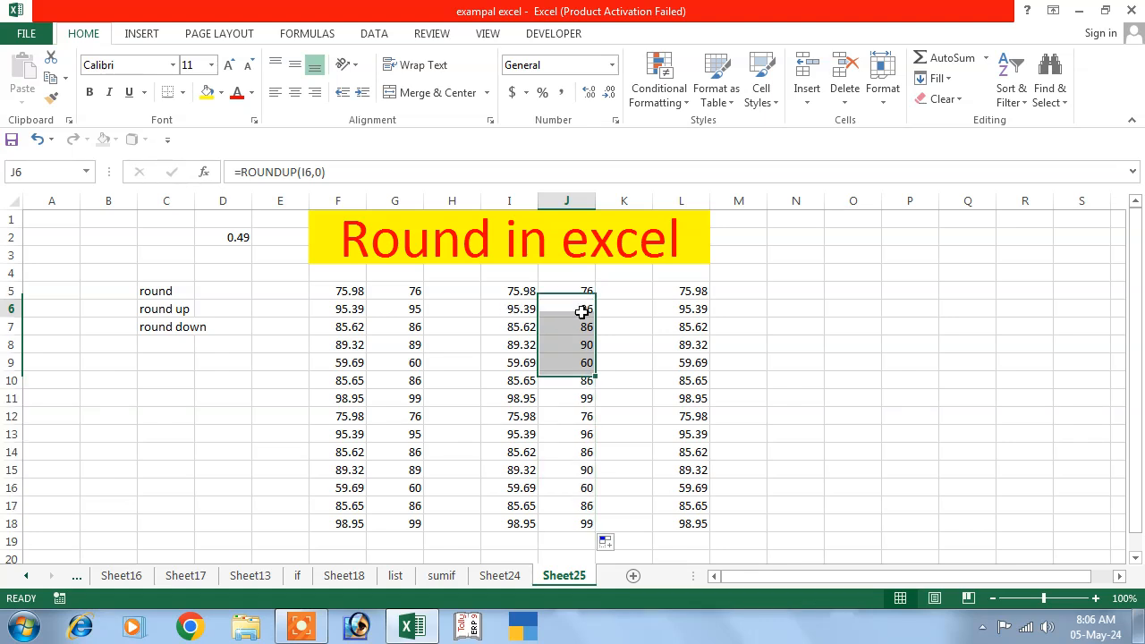
pyautogui.click(582, 311)
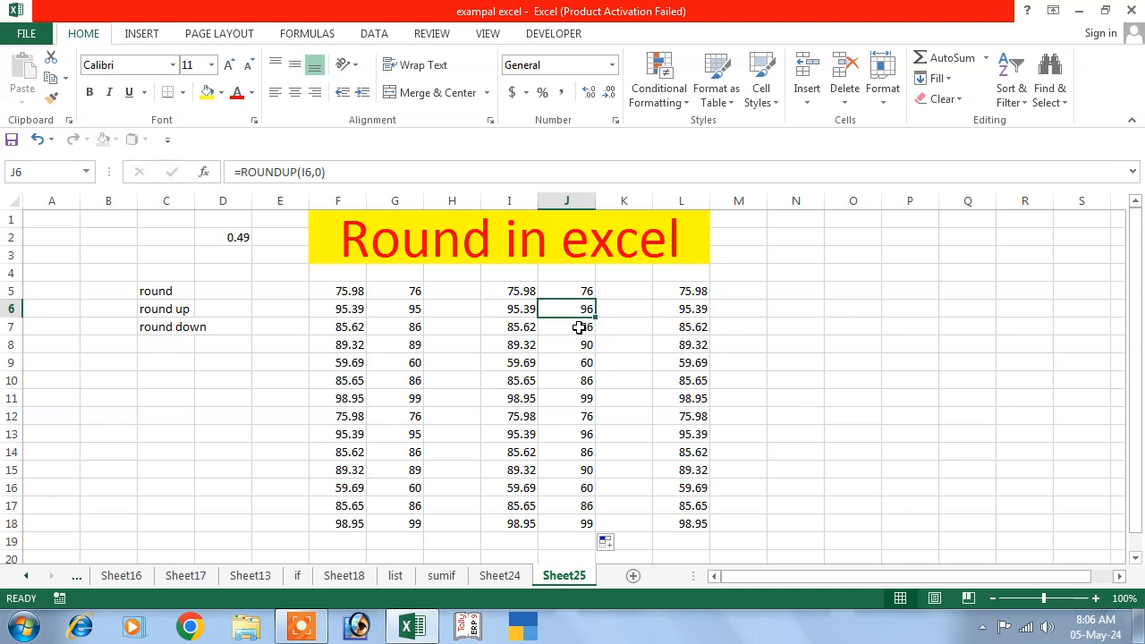
# Enter the formula =ROUNDDOWN(L5,0) in cell M5 to round the first value of the third list down.
pyautogui.click(739, 286)
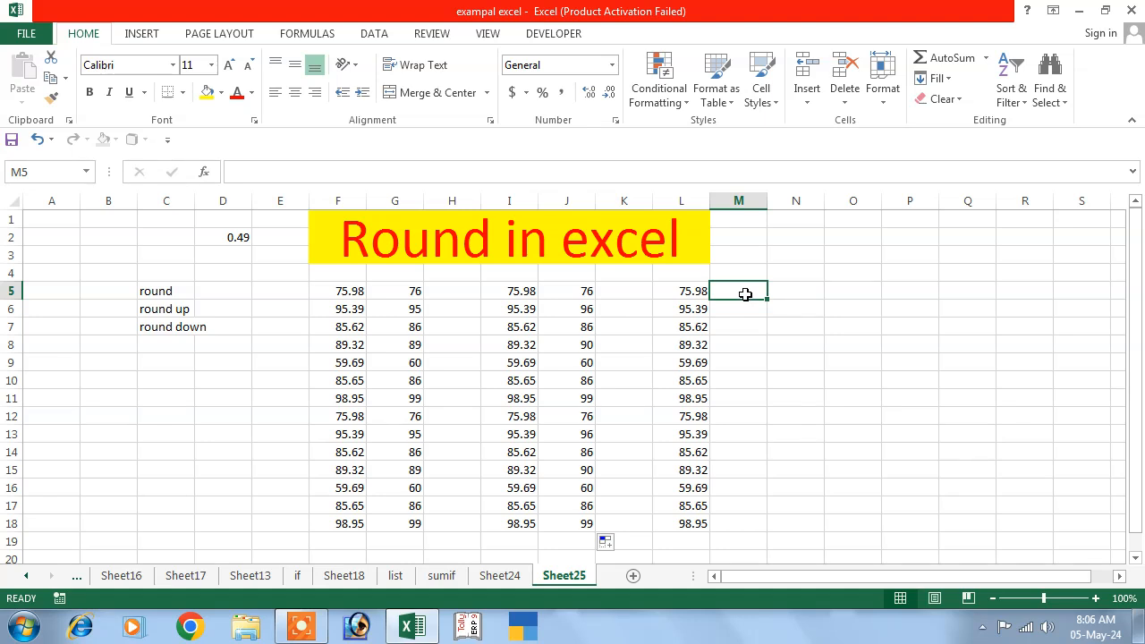
pyautogui.write('=rou')
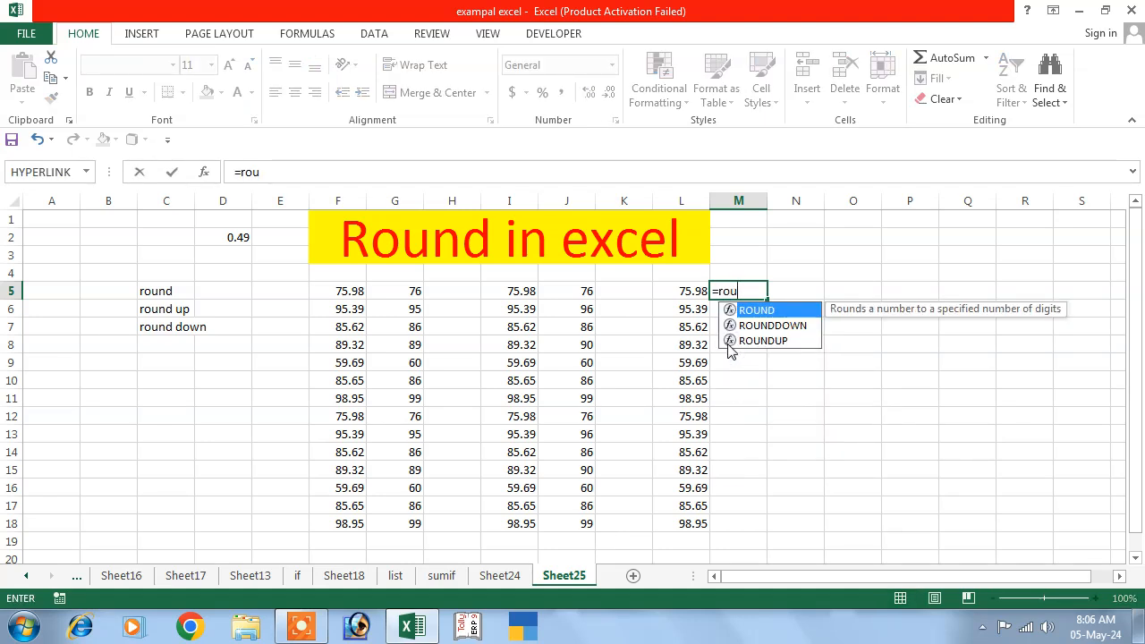
pyautogui.press('Down')
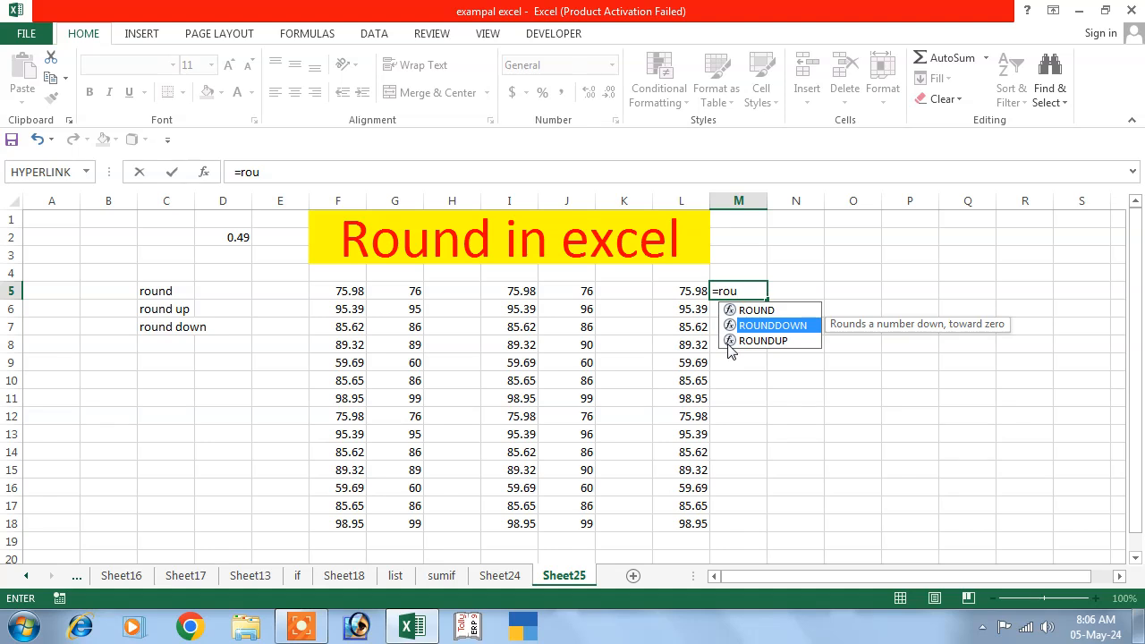
pyautogui.press('Tab')
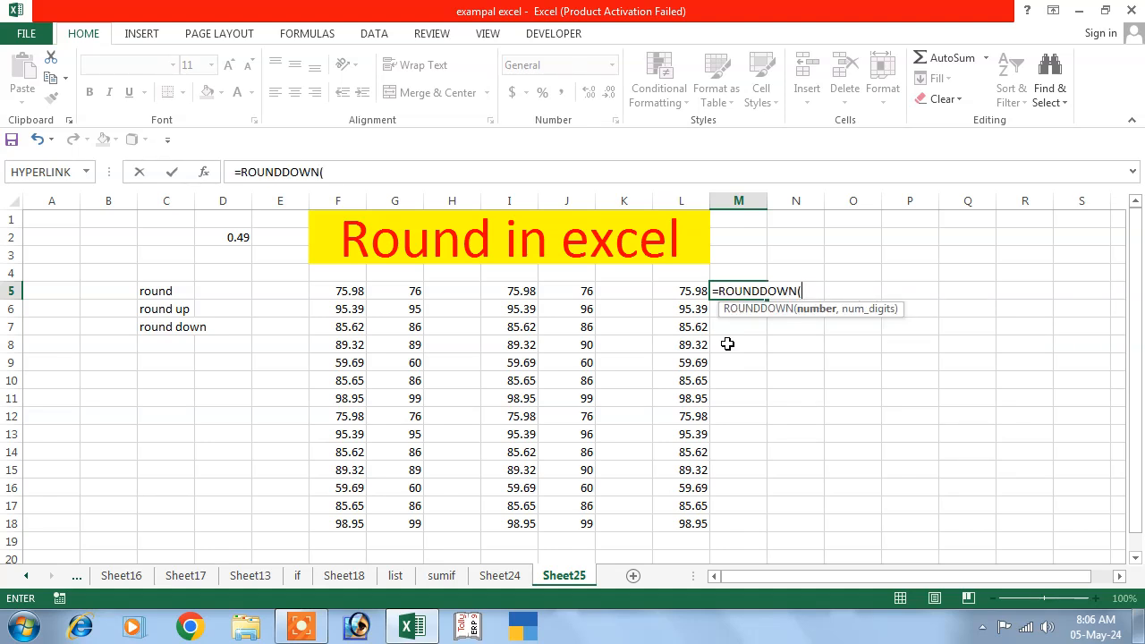
pyautogui.click(685, 291)
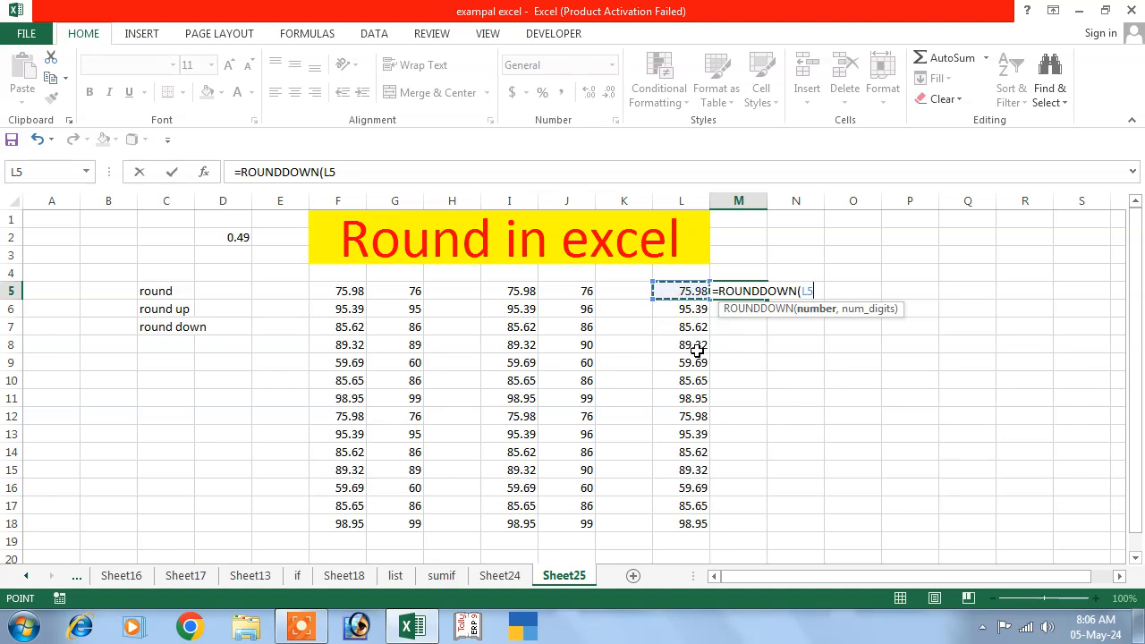
pyautogui.write(',')
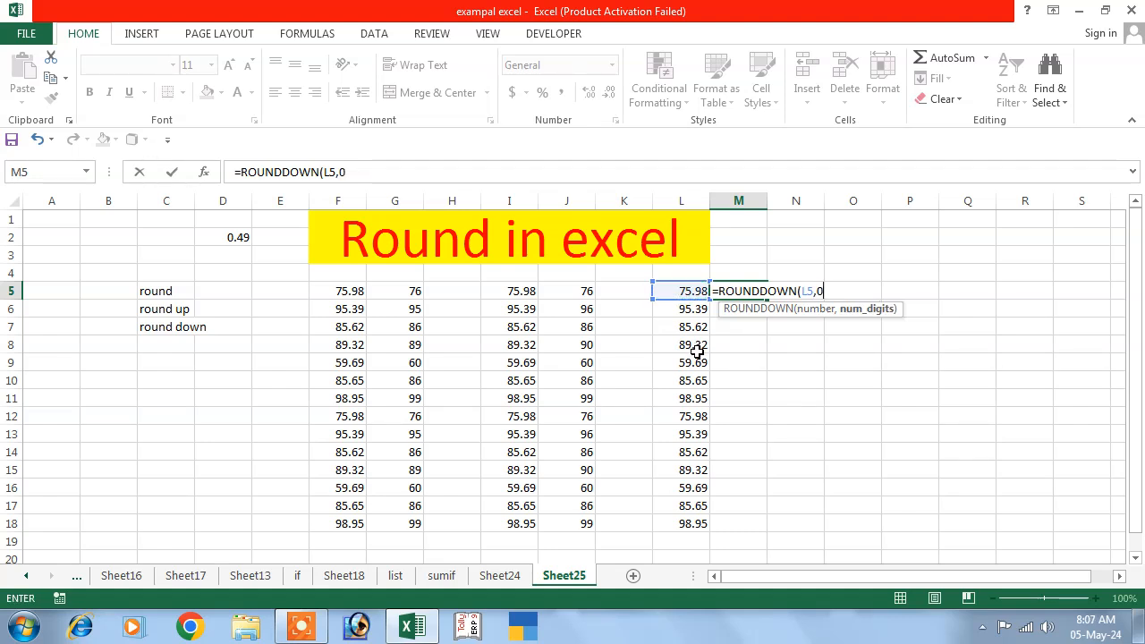
pyautogui.write('0)')
pyautogui.press('Return')
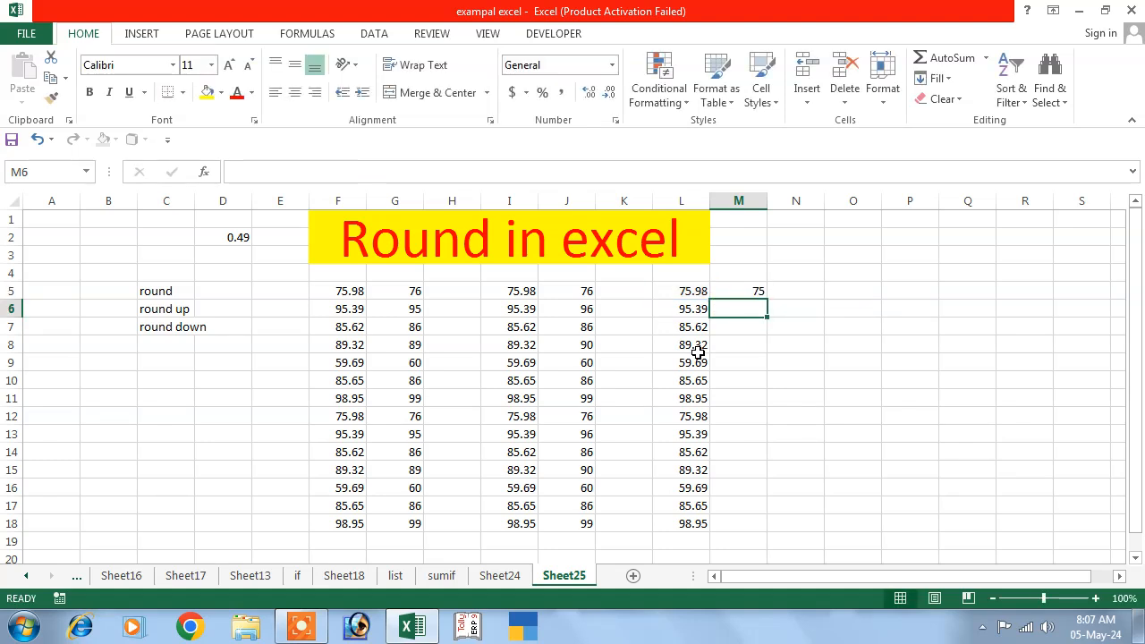
# Fill the ROUNDDOWN formula from M5 down to M18.
pyautogui.click(747, 292)
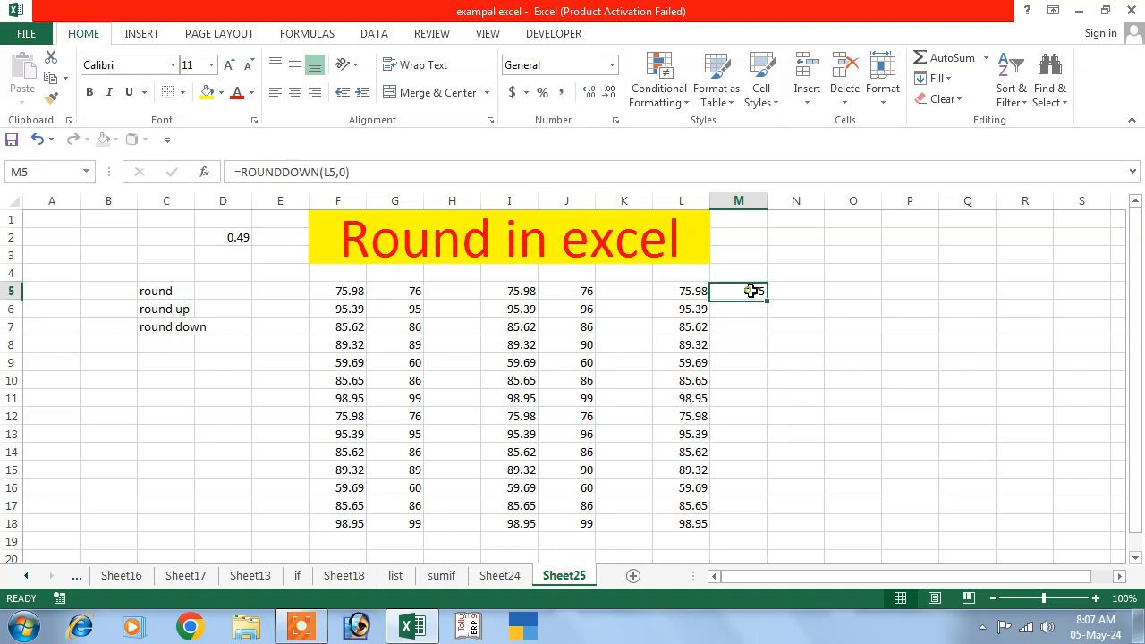
pyautogui.moveTo(767, 299); pyautogui.dragTo(774, 529)
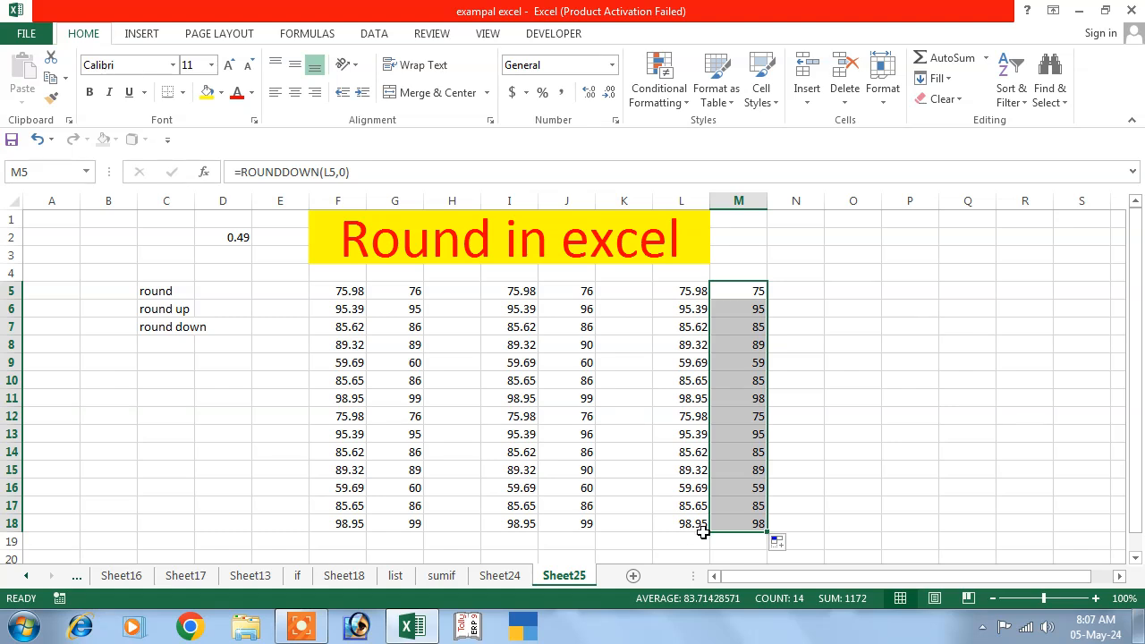
pyautogui.click(746, 526)
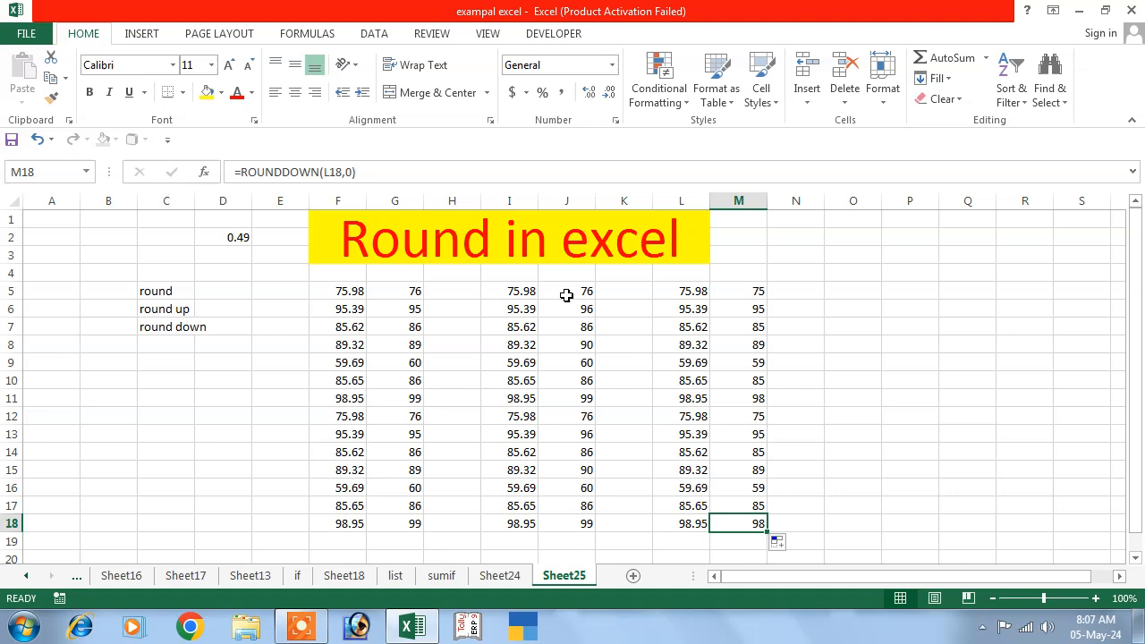
# Compare the rounded results in columns J, M and G by highlighting each result list in turn.
pyautogui.moveTo(562, 295); pyautogui.dragTo(623, 524)
pyautogui.moveTo(739, 293); pyautogui.dragTo(796, 523)
pyautogui.moveTo(567, 293); pyautogui.dragTo(603, 527)
pyautogui.moveTo(396, 294); pyautogui.dragTo(417, 539)
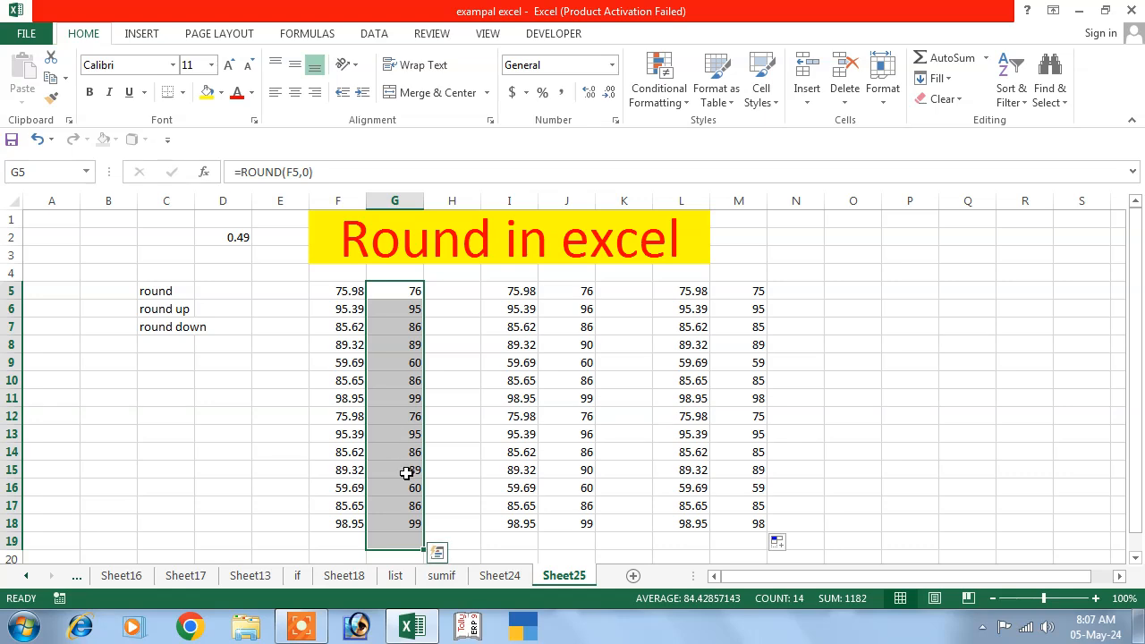
pyautogui.click(467, 452)
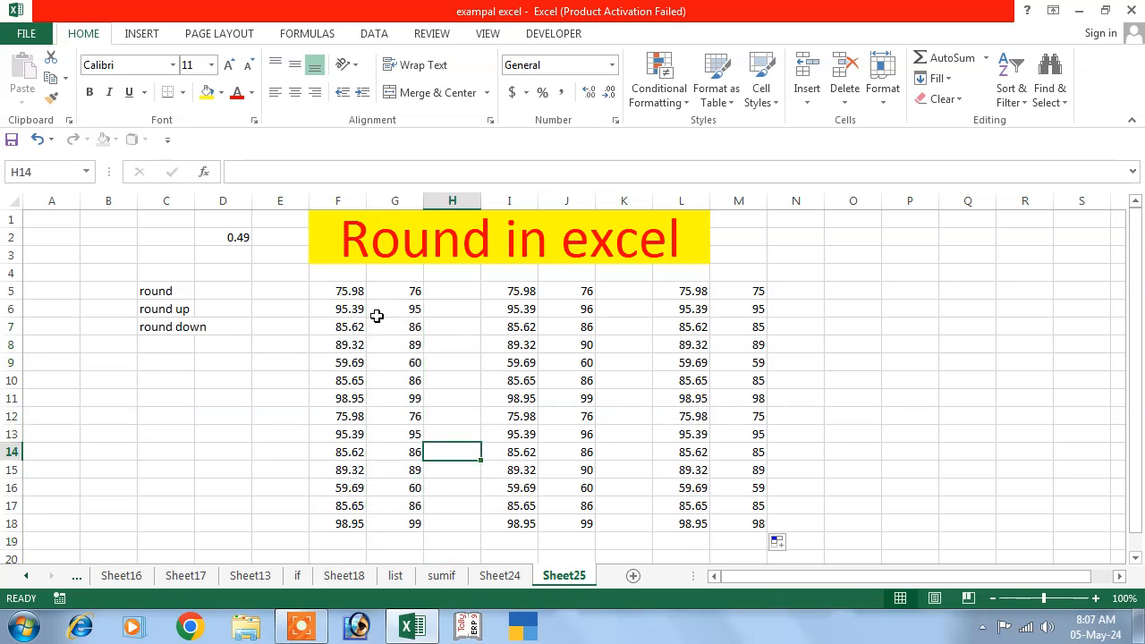
# Enter the table headings stock, qty, rate and amount in cells E31 to H31.
pyautogui.scroll(-9, 373, 324)
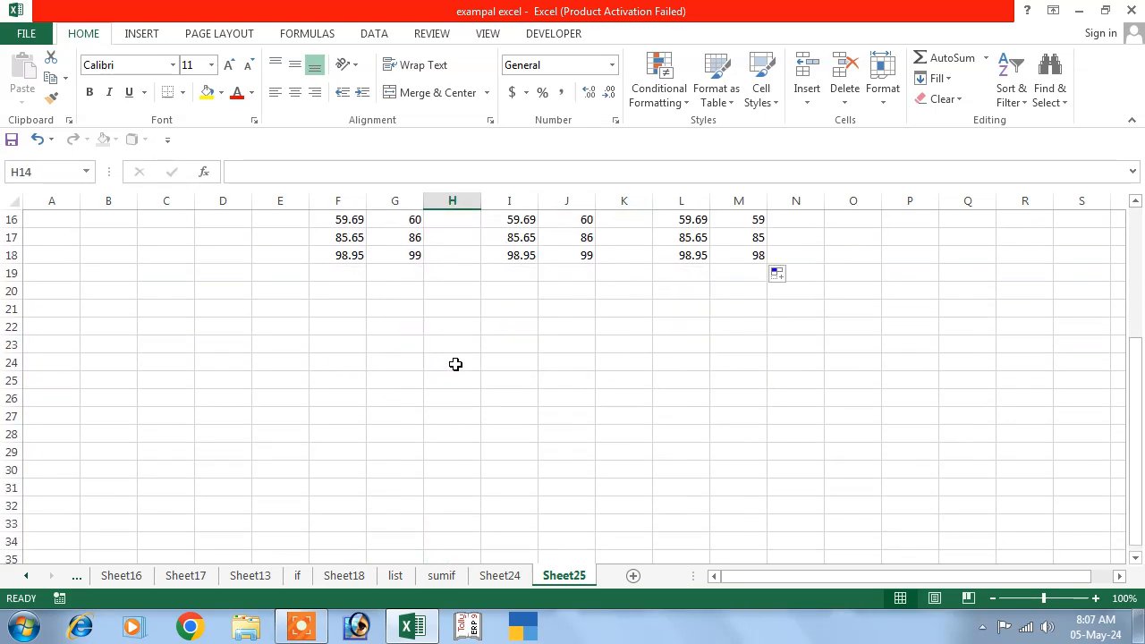
pyautogui.click(280, 279)
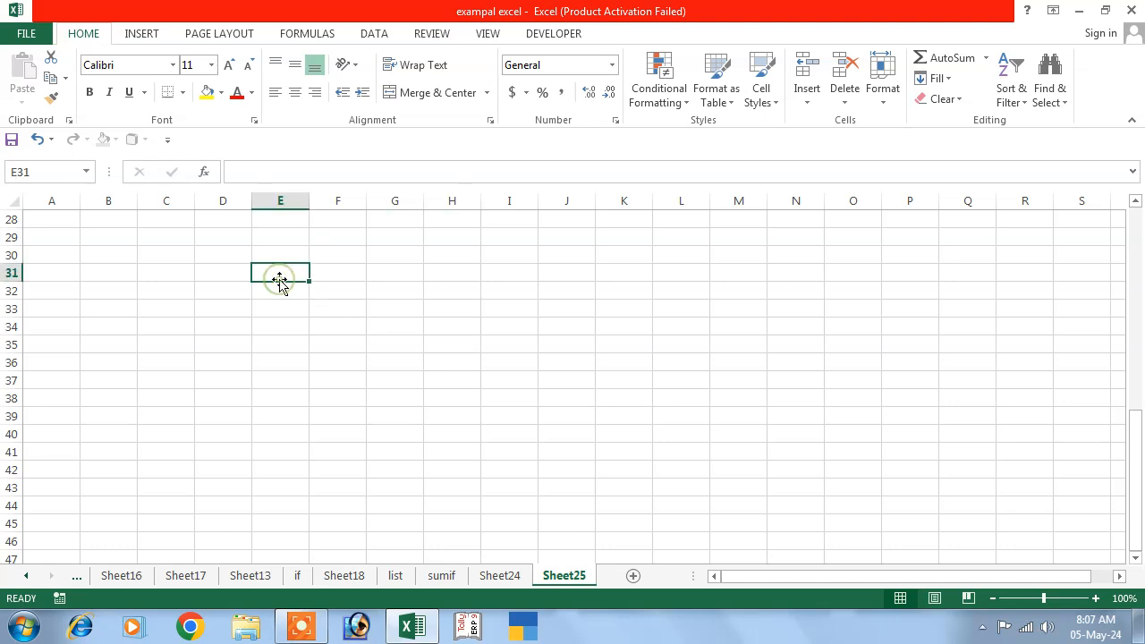
pyautogui.doubleClick(280, 279)
pyautogui.write('stock')
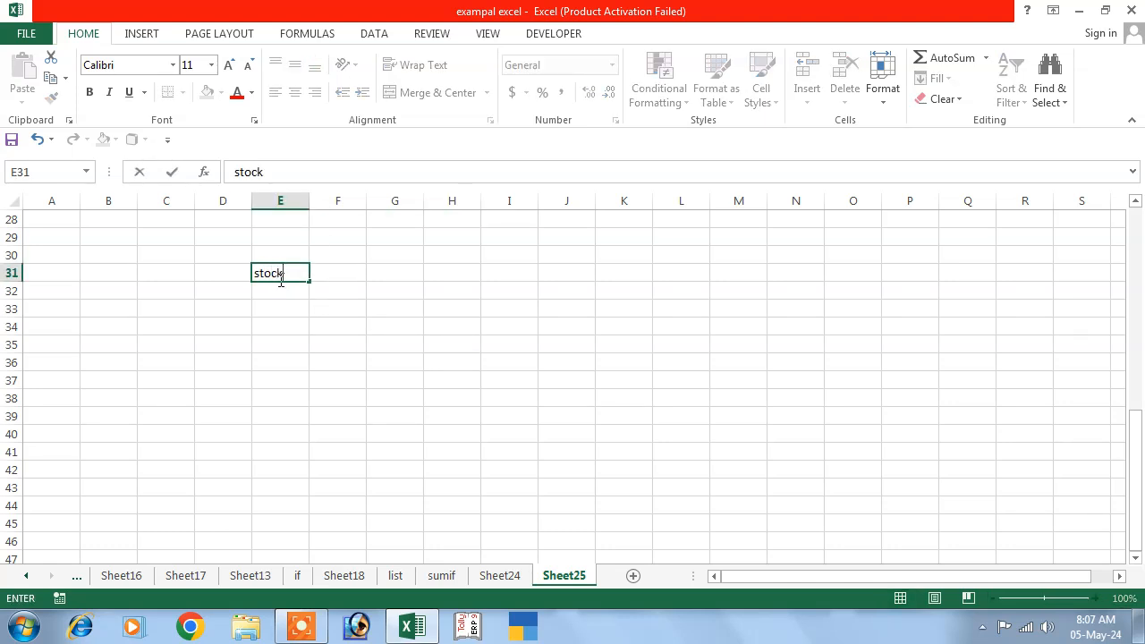
pyautogui.press('Tab')
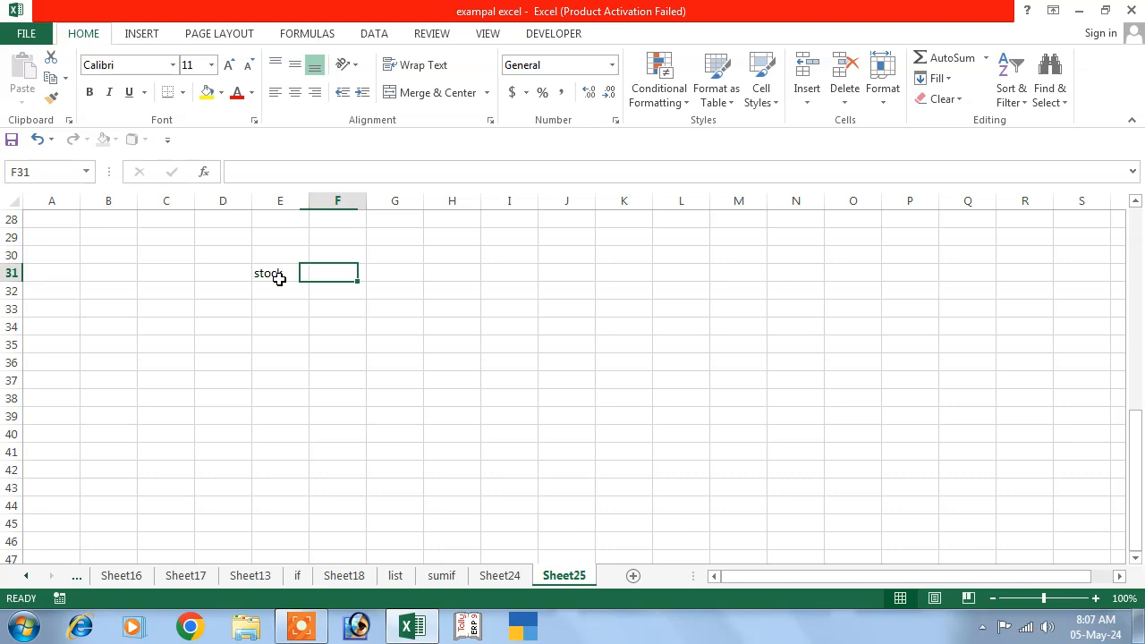
pyautogui.write('qty')
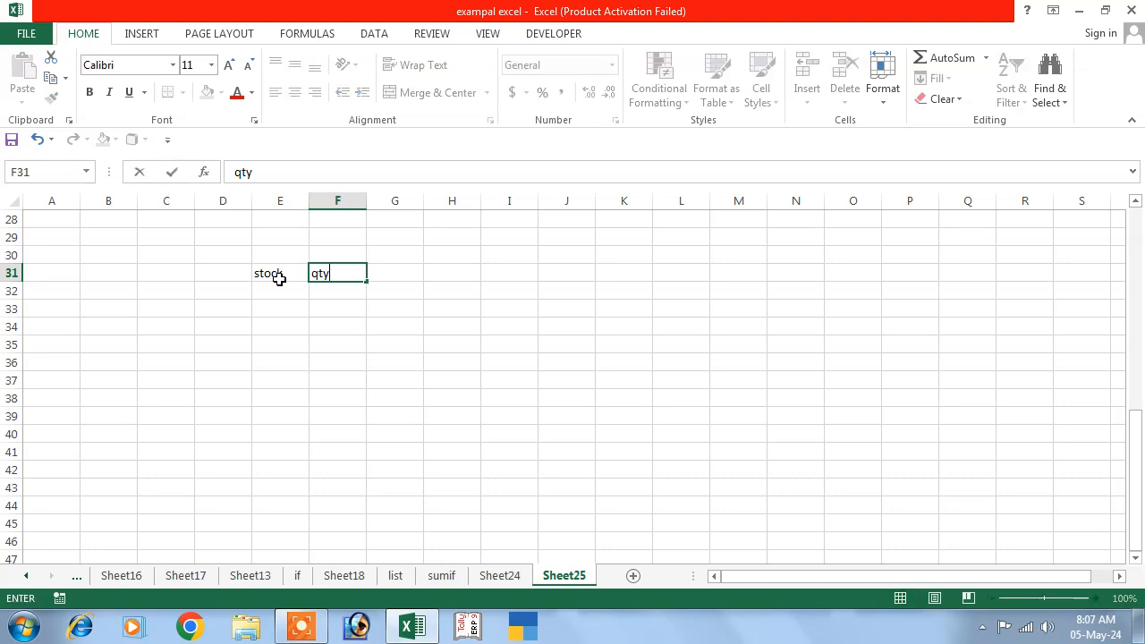
pyautogui.press('Tab')
pyautogui.write('ra')
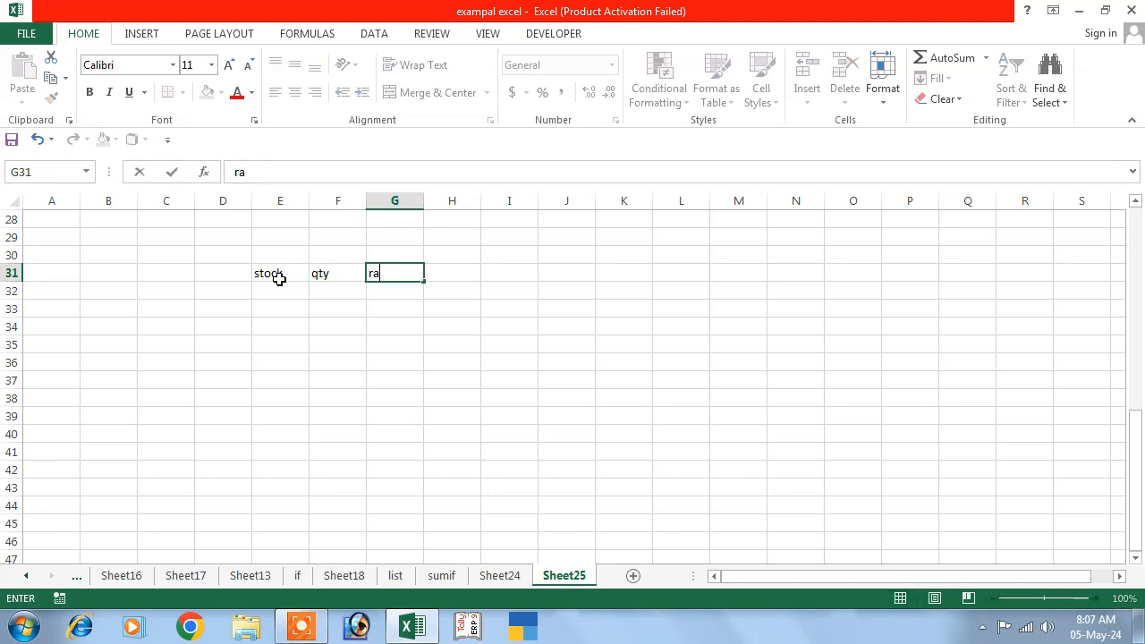
pyautogui.write('te')
pyautogui.press('Tab')
pyautogui.write('amou')
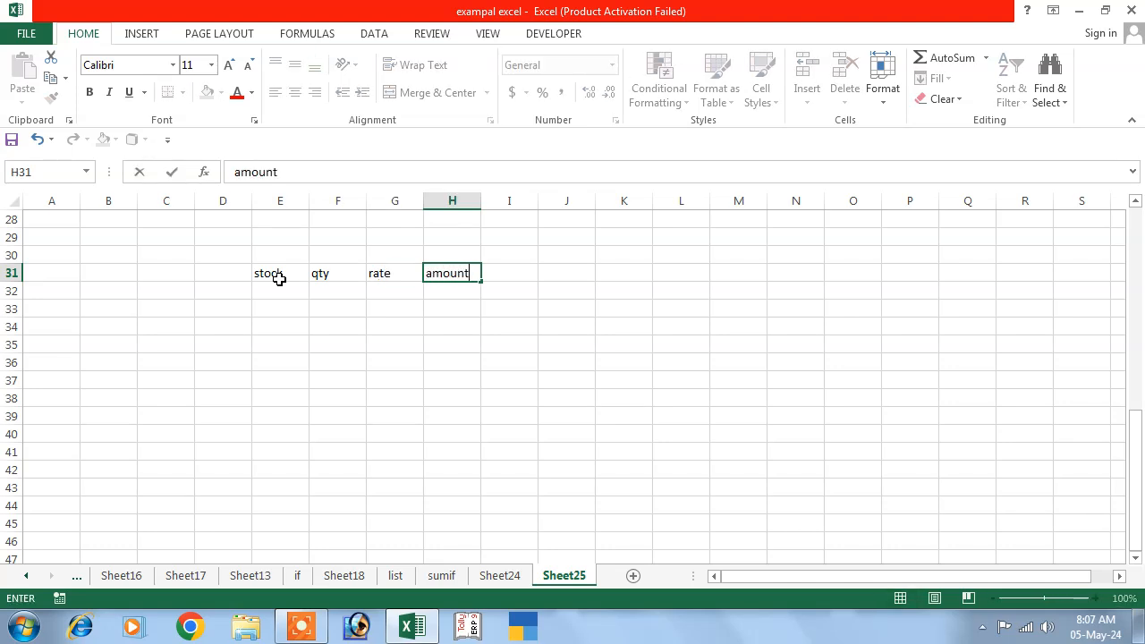
pyautogui.press('Return')
# List the stock items rin, dove and lux in cells E32 to E34.
pyautogui.press('Left')
pyautogui.press('Left')
pyautogui.press('Left')
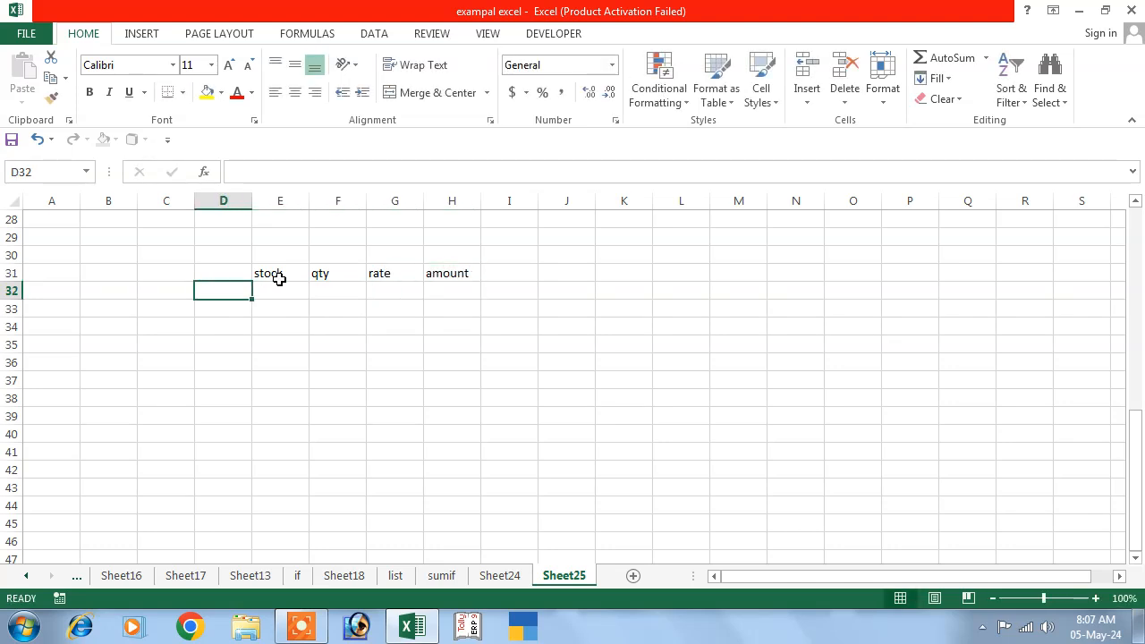
pyautogui.click(281, 286)
pyautogui.write('rin')
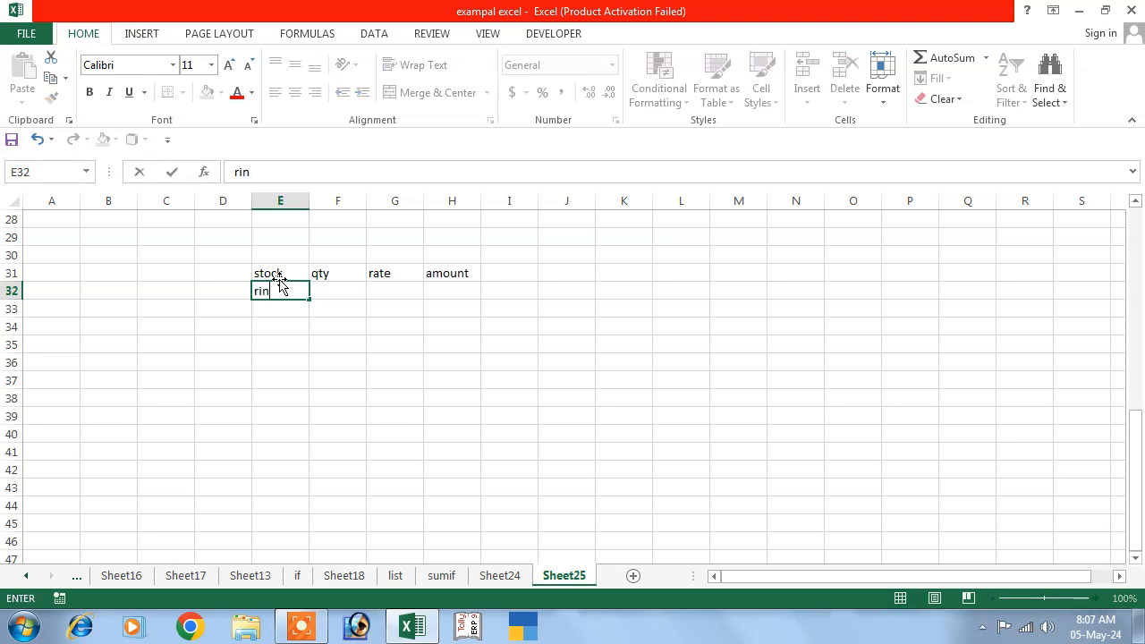
pyautogui.press('Return')
pyautogui.write('dove')
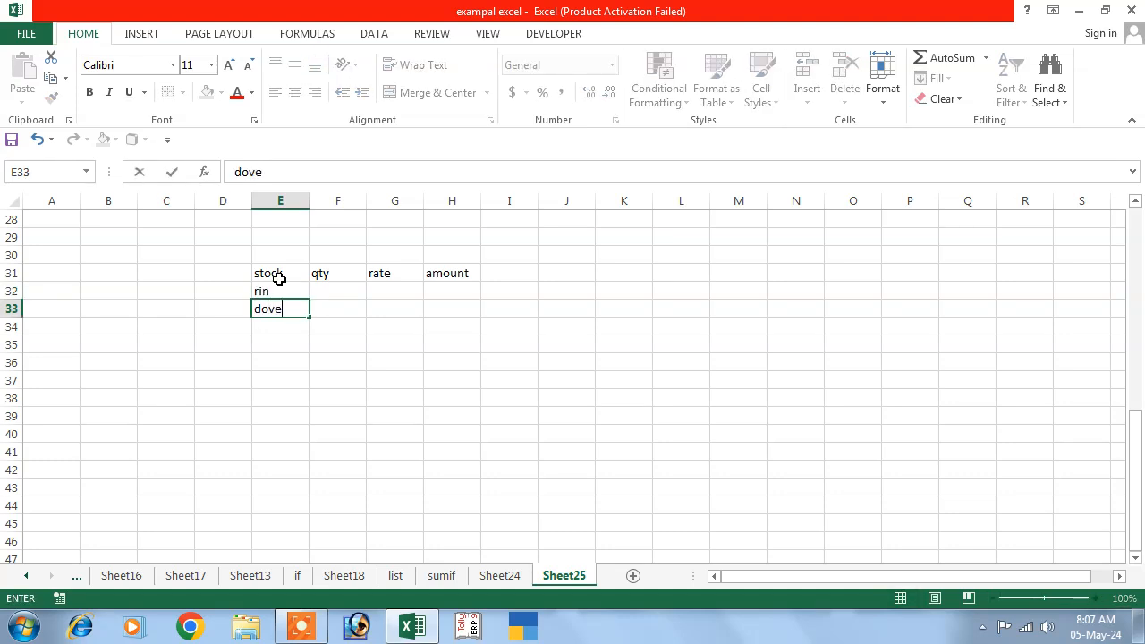
pyautogui.press('Return')
pyautogui.write('lux')
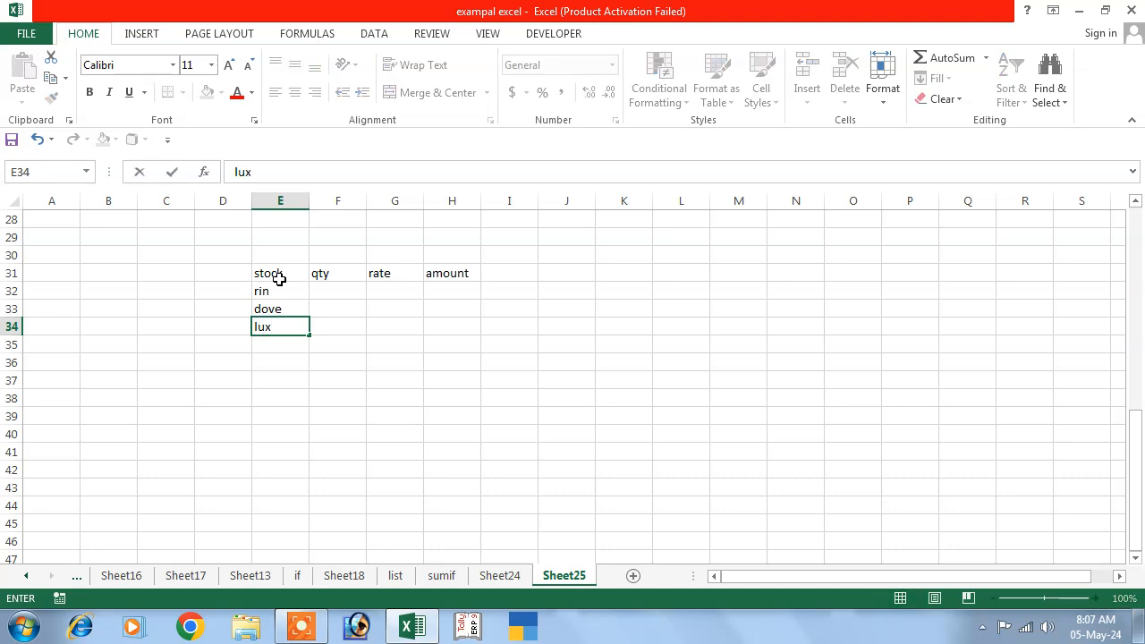
# Enter the quantities 7, 9 and 11 for rin, dove and lux in cells F32 to F34.
pyautogui.press('Right')
pyautogui.press('Up')
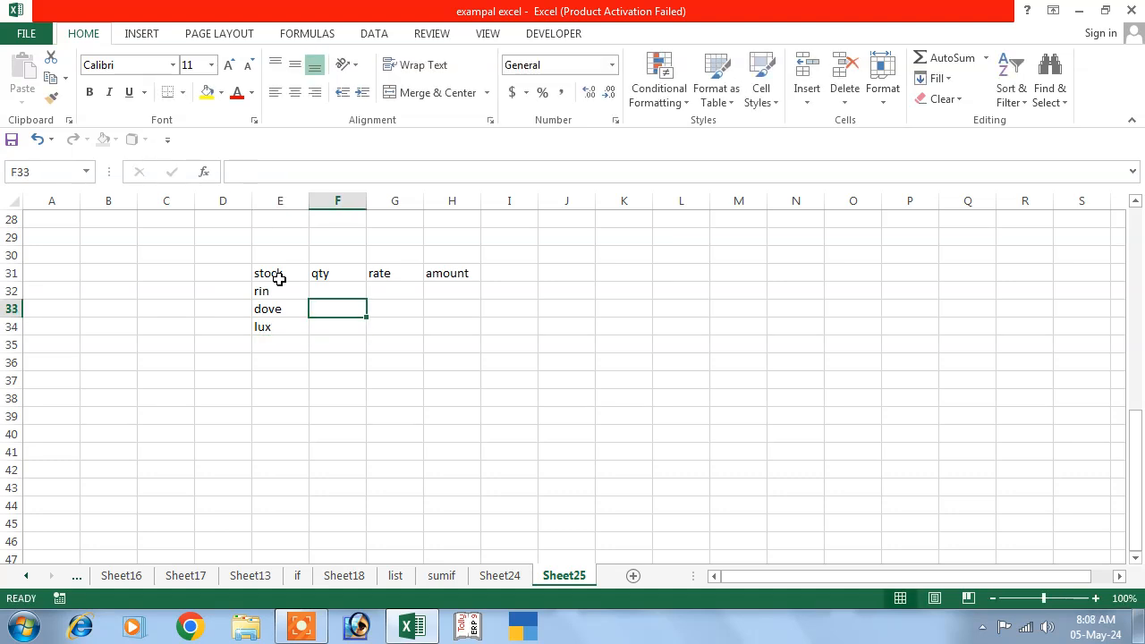
pyautogui.press('Up')
pyautogui.write('7')
pyautogui.press('Return')
pyautogui.write('9')
pyautogui.press('Return')
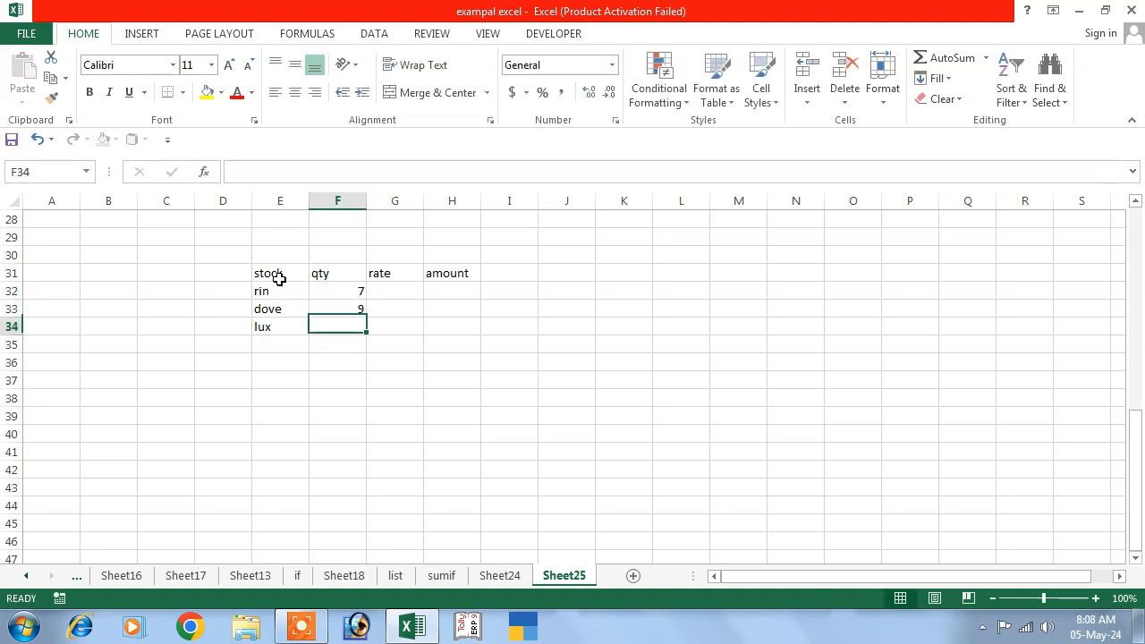
pyautogui.write('11')
pyautogui.press('Return')
# Enter the rates 45.32, 85.69 and 49.62 for the three stock items in cells G32 to G34.
pyautogui.press('Right')
pyautogui.press('Up')
pyautogui.press('Up')
pyautogui.press('Up')
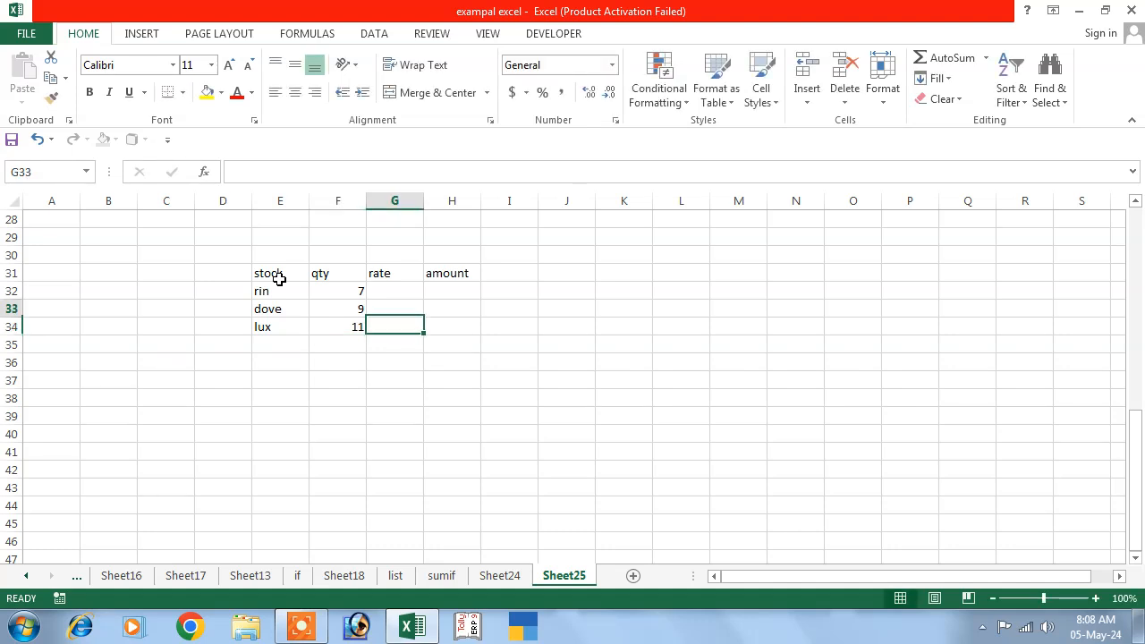
pyautogui.write('45')
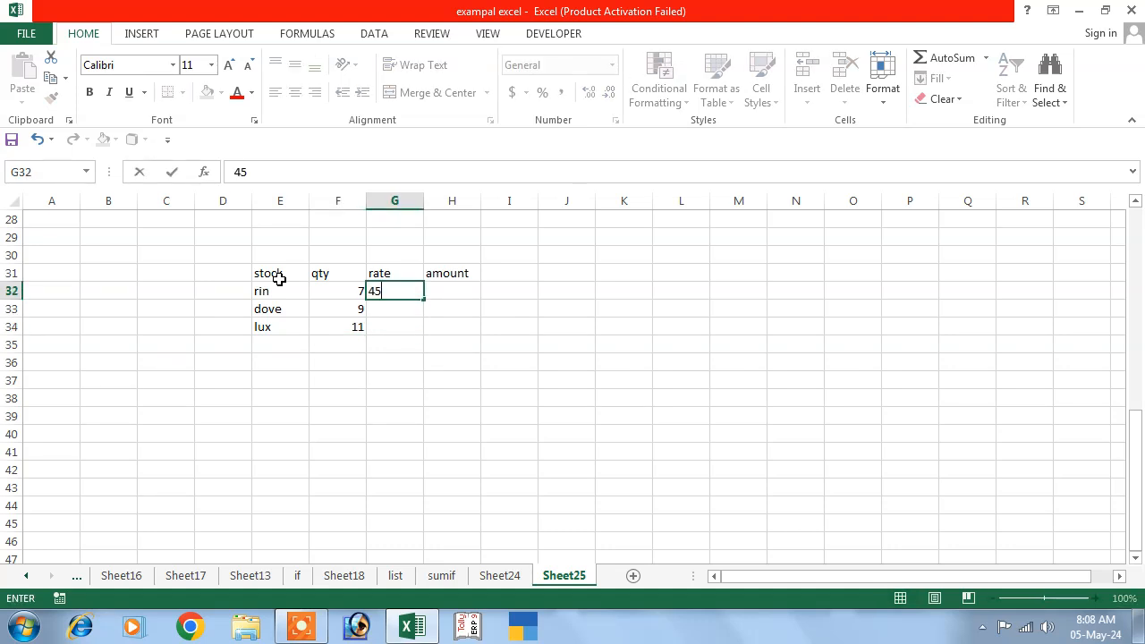
pyautogui.write('.32')
pyautogui.press('Return')
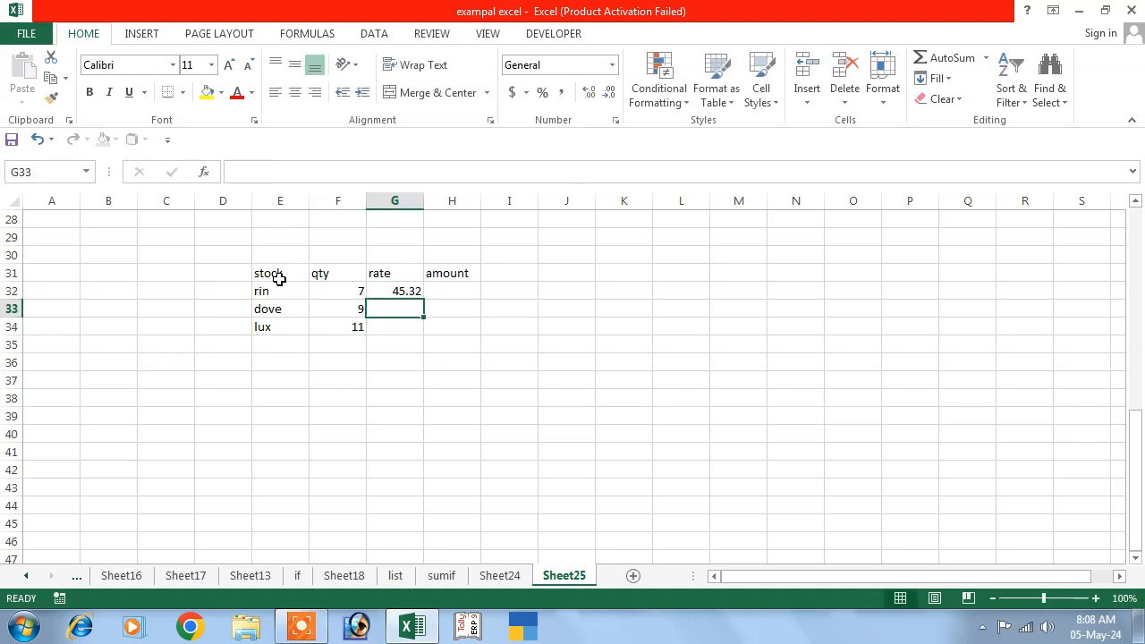
pyautogui.write('85')
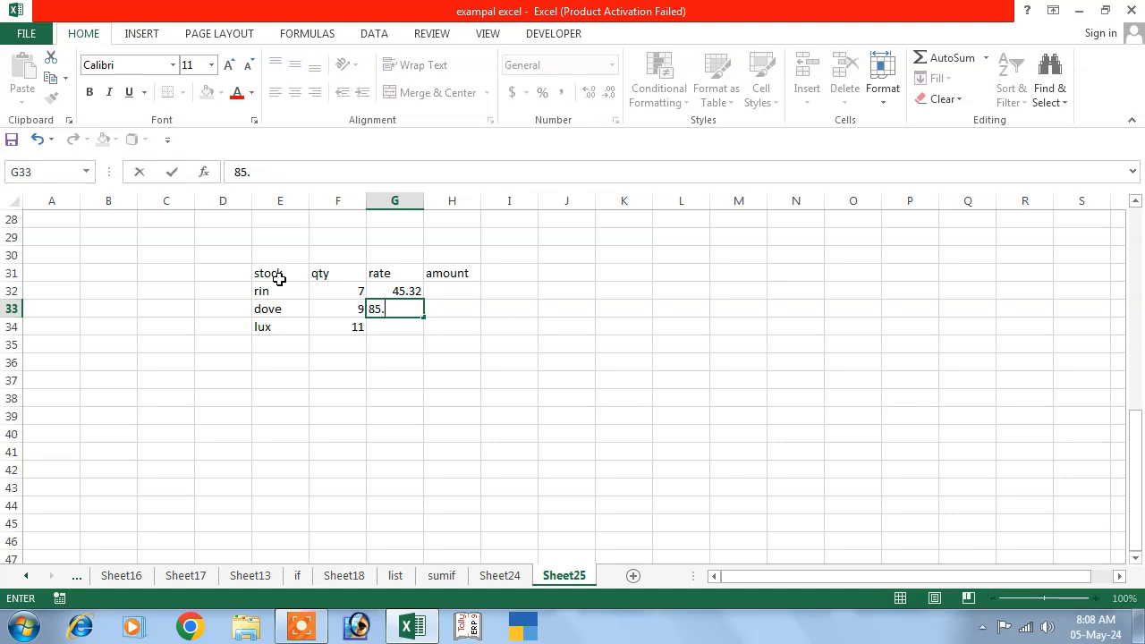
pyautogui.write('.69')
pyautogui.press('Return')
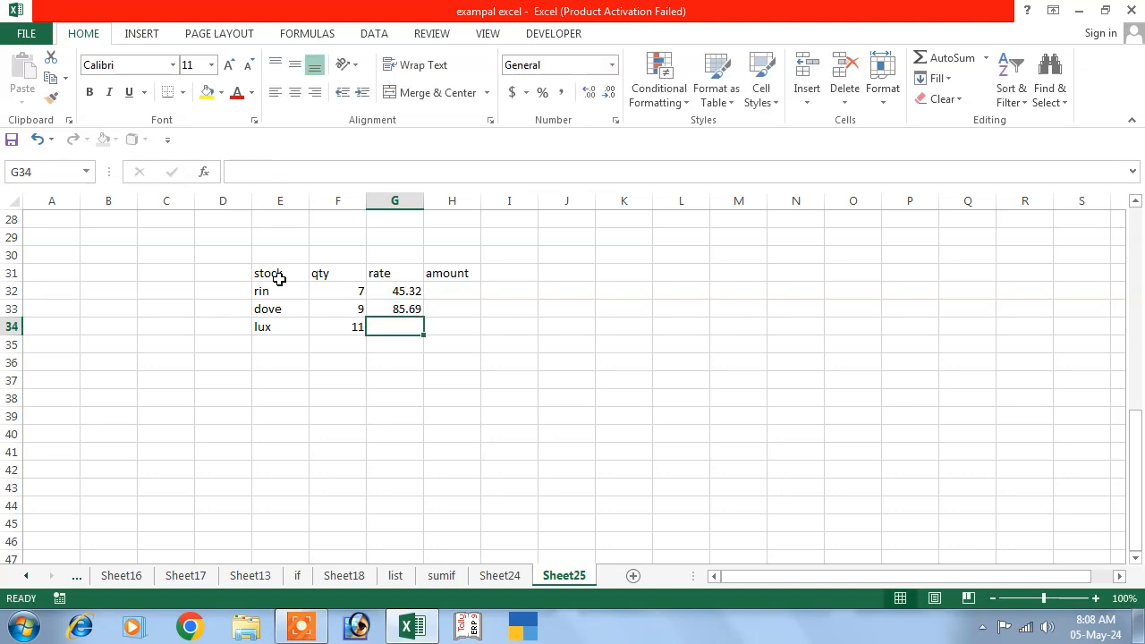
pyautogui.write('49')
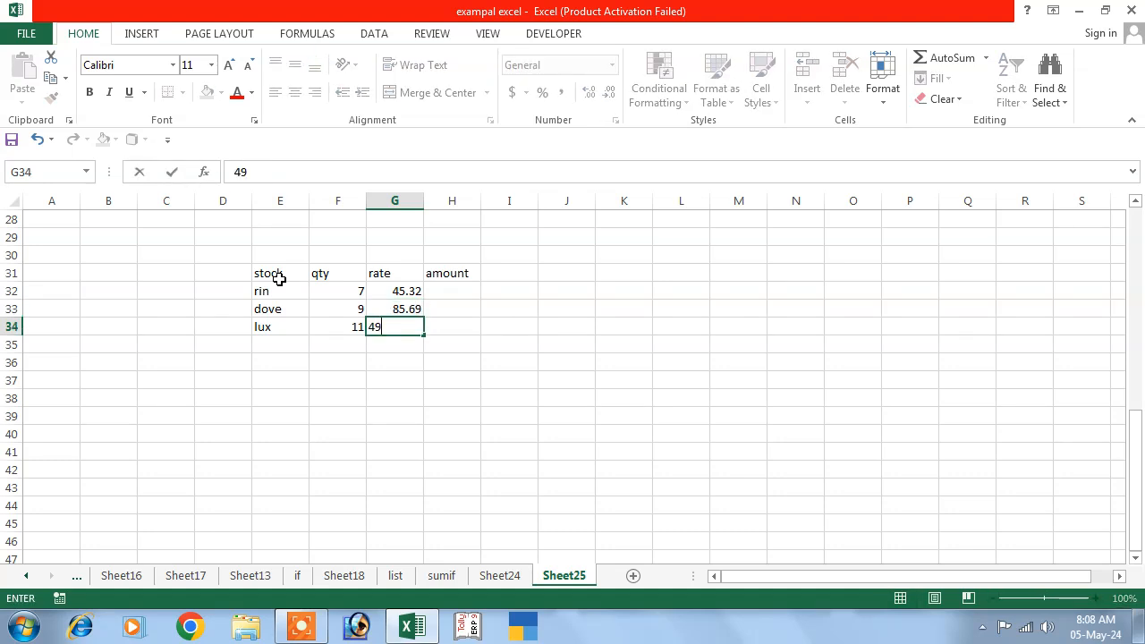
pyautogui.write('.62')
pyautogui.press('Return')
# Calculate the amount for rin in cell H32 with the formula =F32*G32.
pyautogui.click(464, 293)
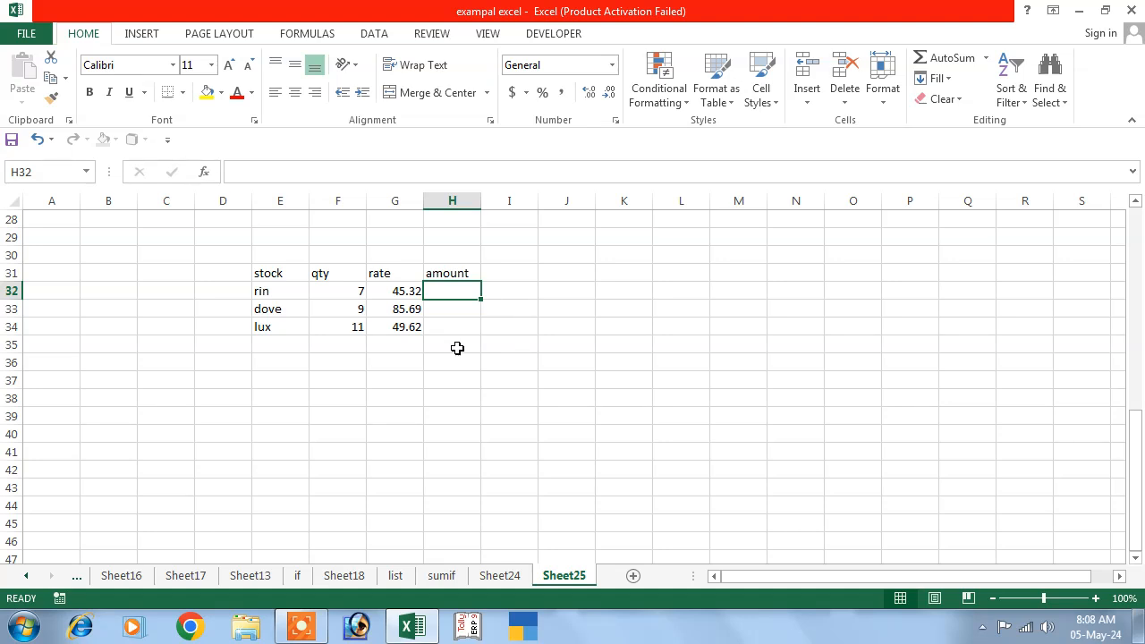
pyautogui.write('=')
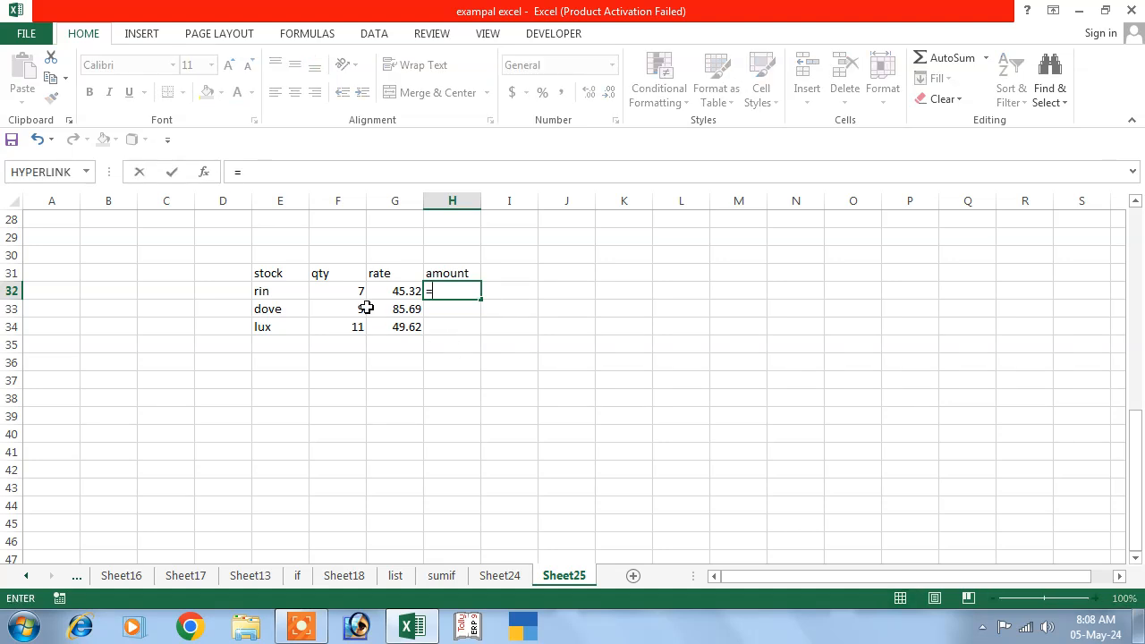
pyautogui.click(354, 293)
pyautogui.write('*')
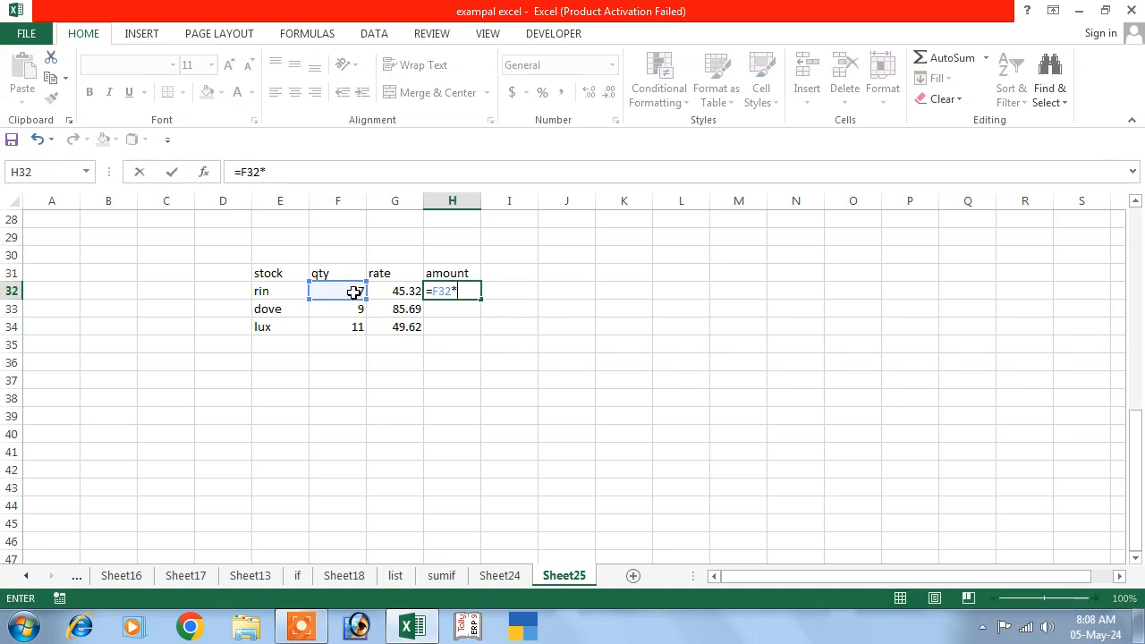
pyautogui.click(393, 291)
pyautogui.hotkey('ctrl', 'Return')
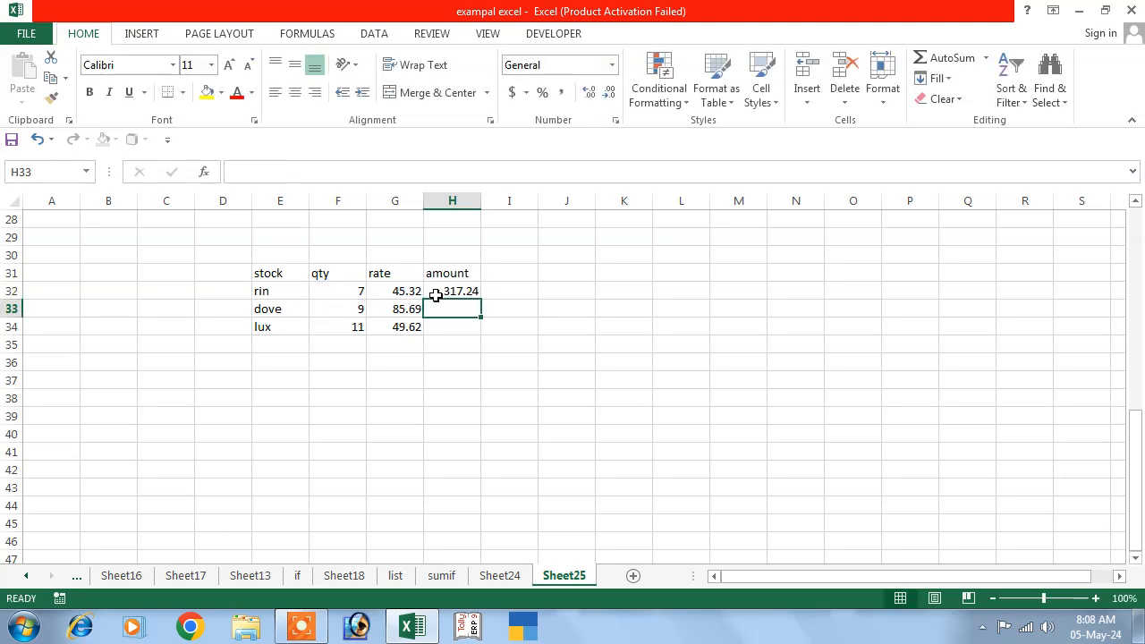
# Copy the amount formula from H32 down to H34 for dove and lux.
pyautogui.moveTo(480, 301); pyautogui.dragTo(478, 333)
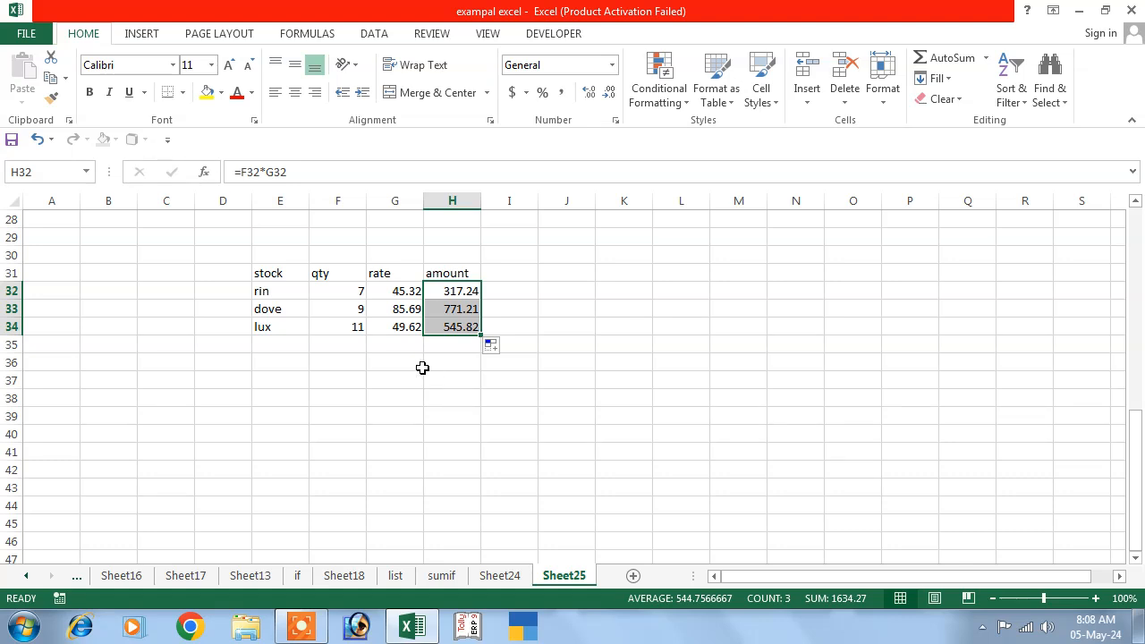
pyautogui.click(455, 362)
pyautogui.click(455, 385)
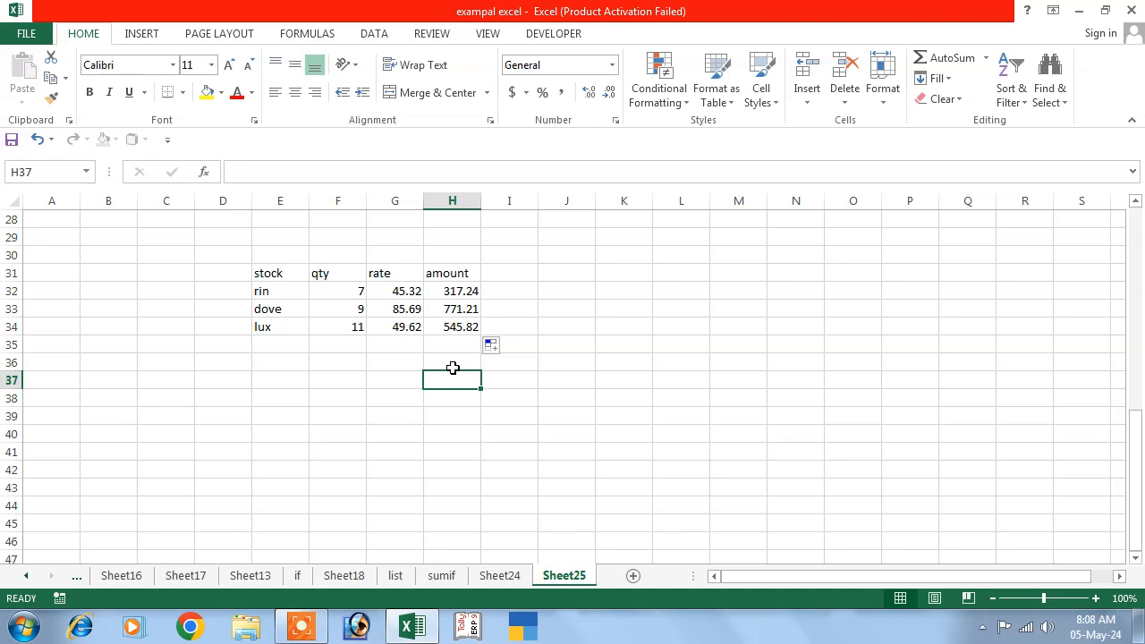
pyautogui.click(452, 358)
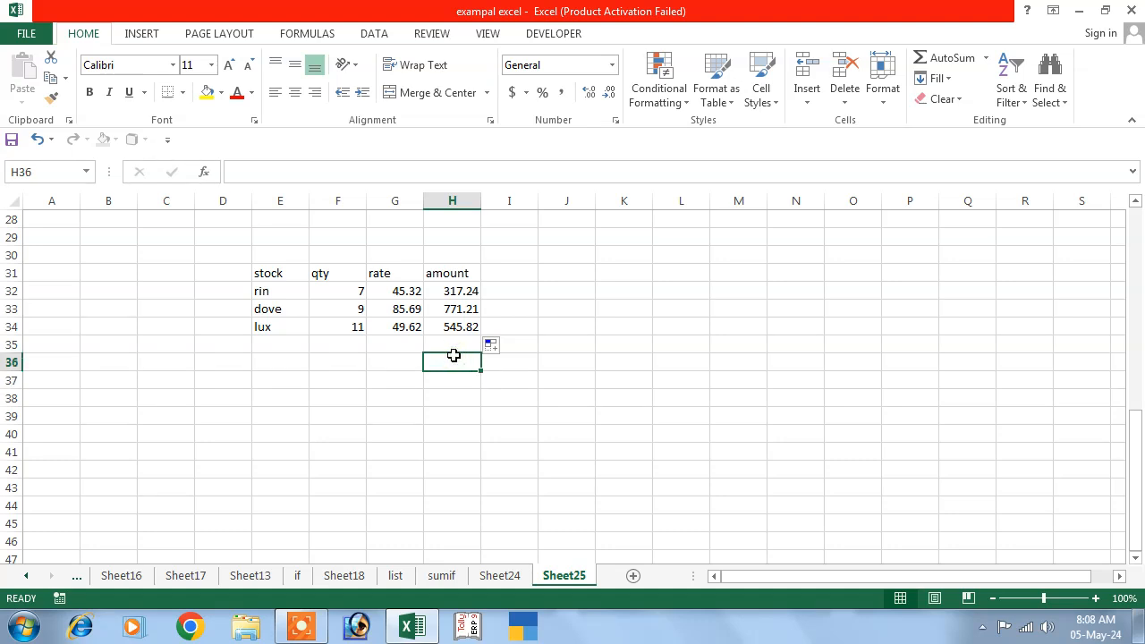
# Clear the unrounded amounts from cells H32 to H34.
pyautogui.moveTo(451, 293); pyautogui.dragTo(457, 330)
pyautogui.press('Delete')
pyautogui.click(448, 274)
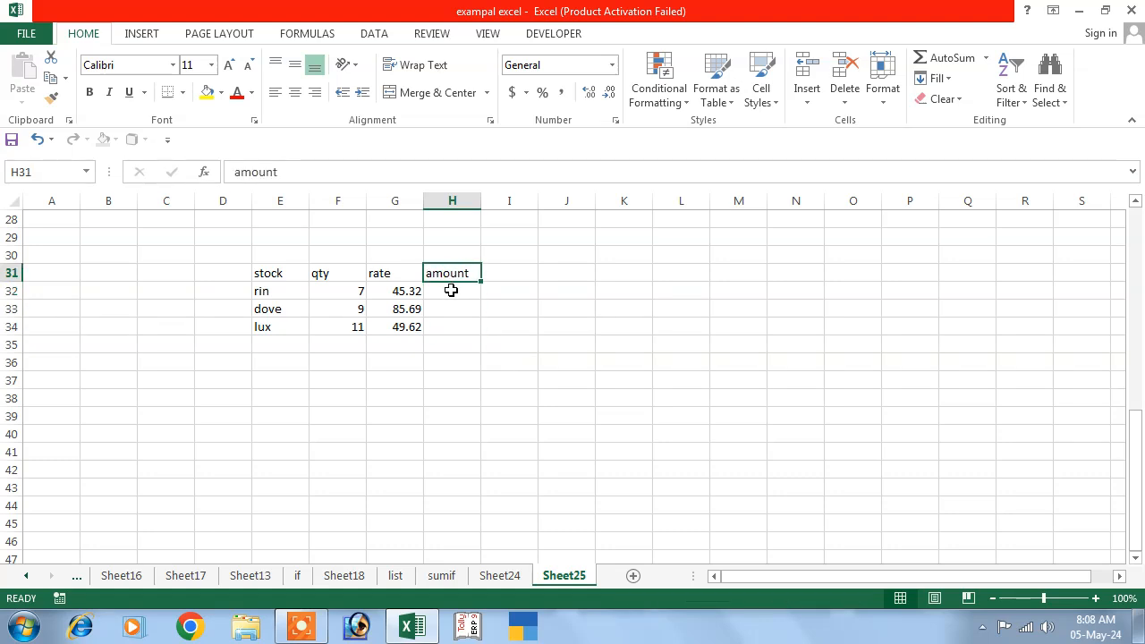
# Begin a ROUND formula in cell H32 for rin's amount.
pyautogui.click(449, 292)
pyautogui.write('=ro')
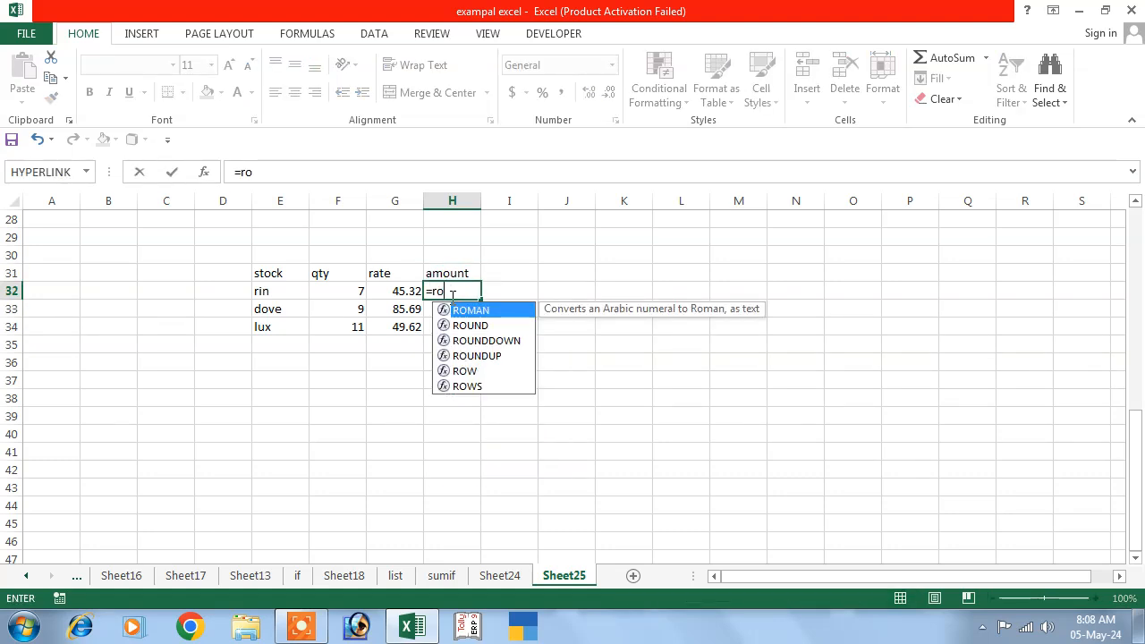
pyautogui.write('und(')
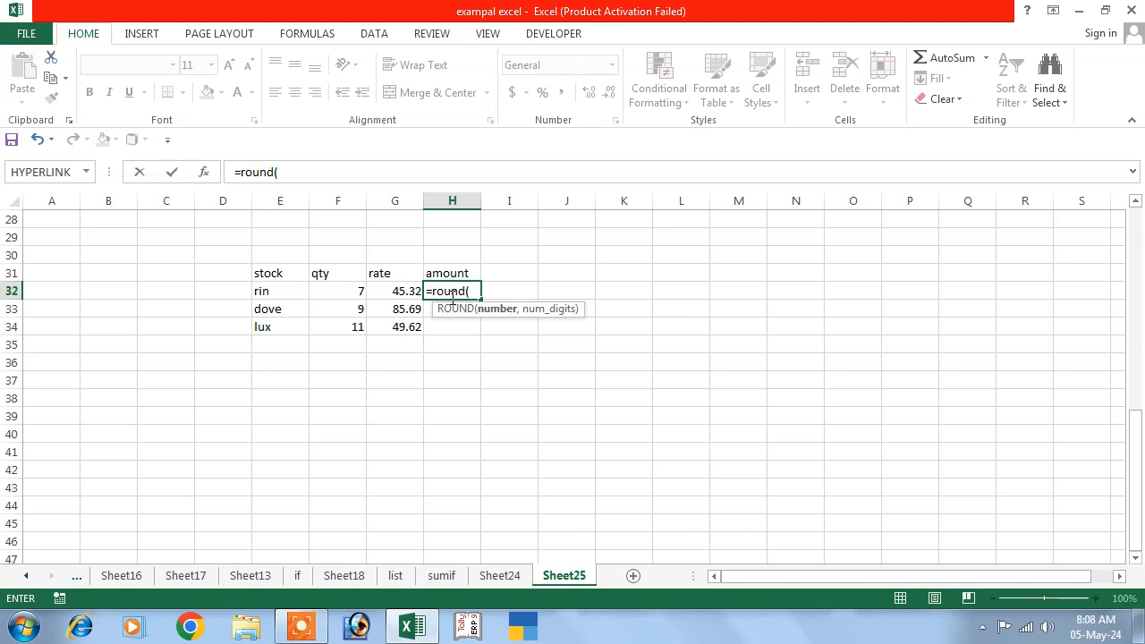
pyautogui.click(352, 287)
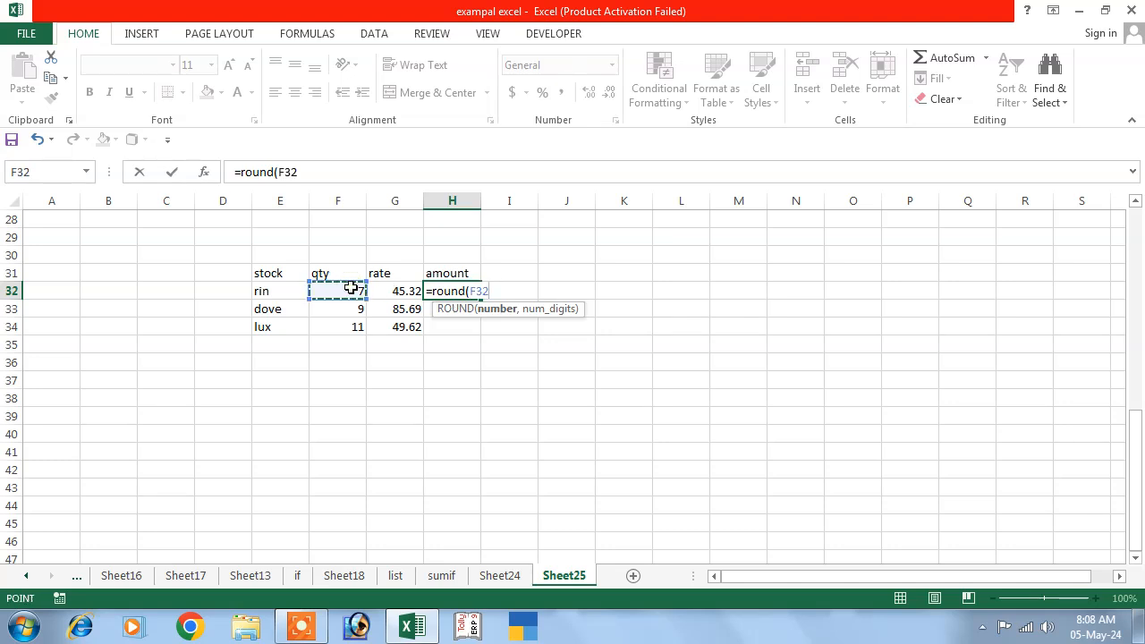
pyautogui.write('*')
pyautogui.click(399, 290)
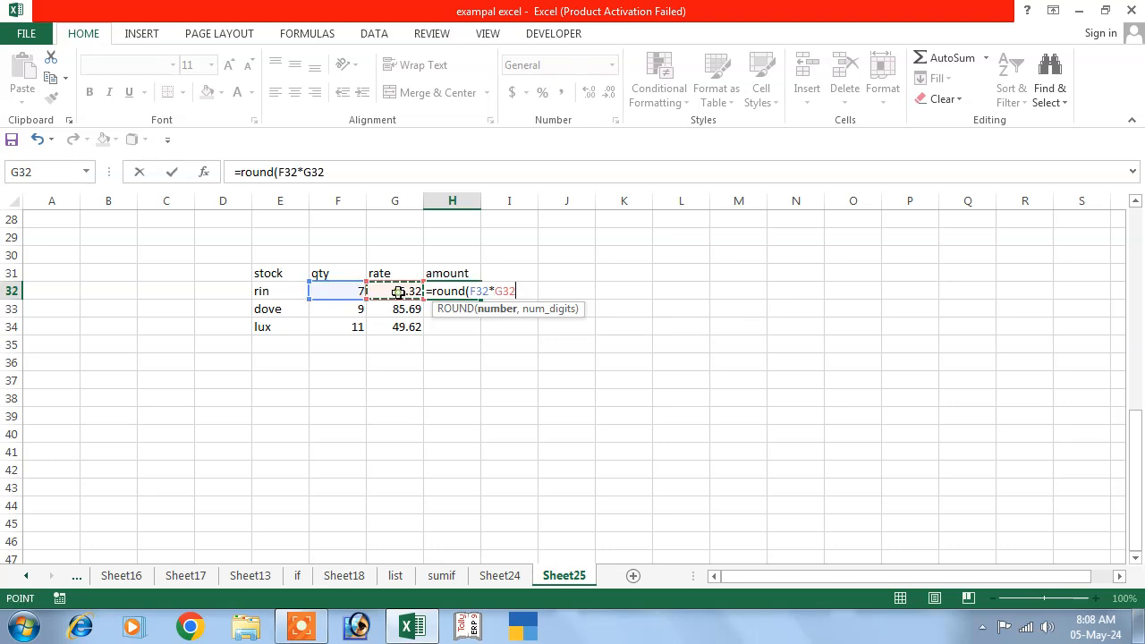
pyautogui.press('BackSpace')
pyautogui.press('BackSpace')
pyautogui.press('BackSpace')
pyautogui.write(')')
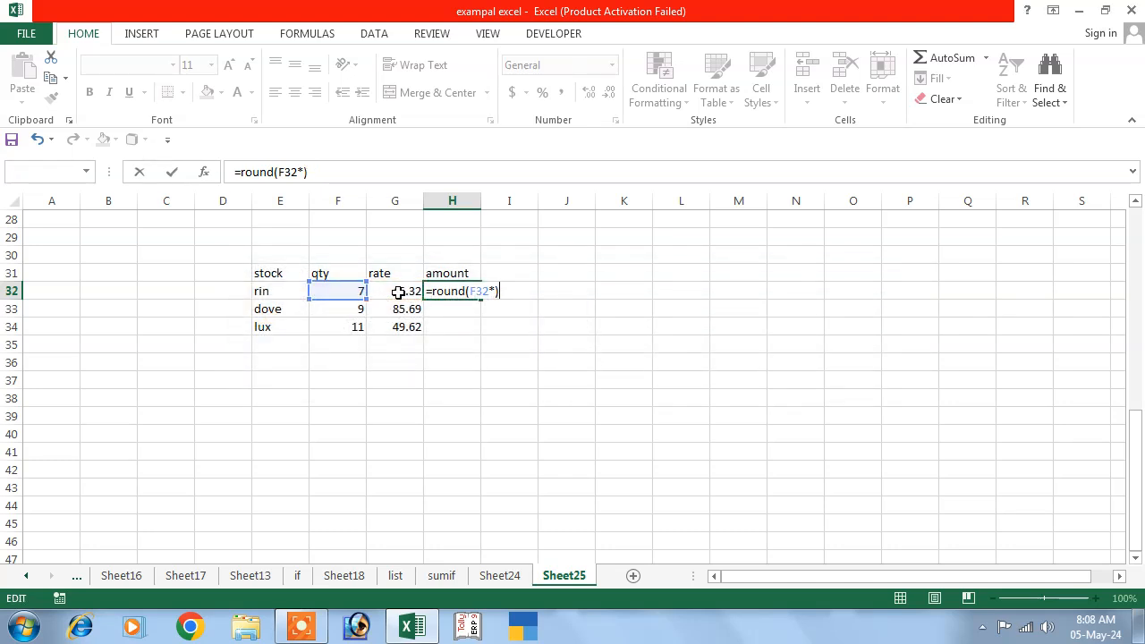
pyautogui.press('BackSpace')
pyautogui.press('BackSpace')
pyautogui.press('BackSpace')
pyautogui.press('BackSpace')
pyautogui.press('BackSpace')
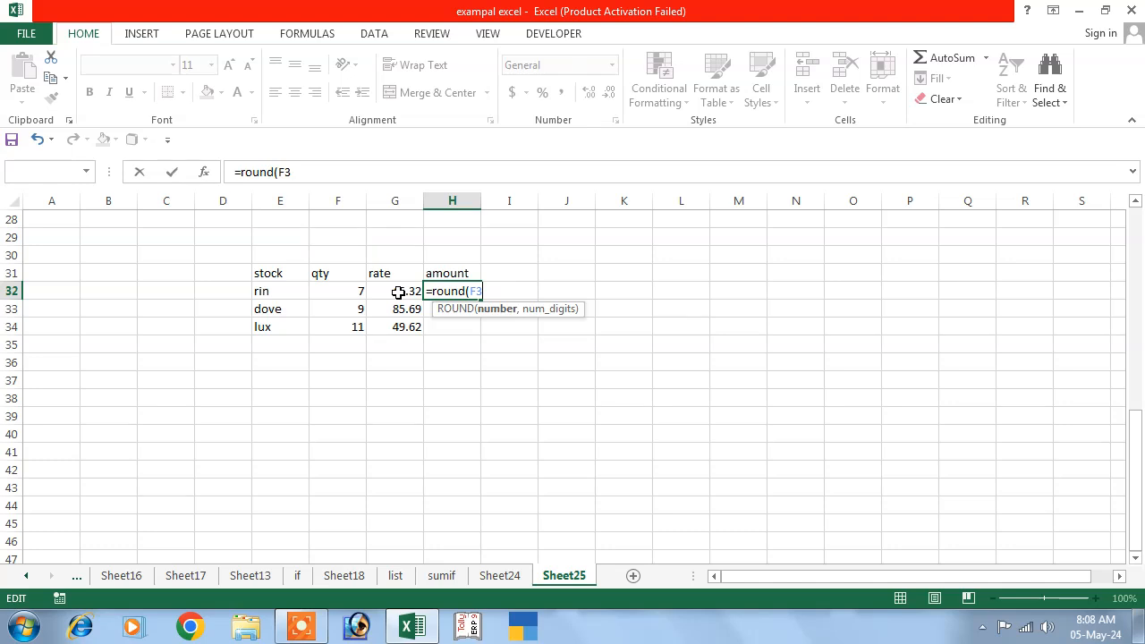
# Complete the rin amount formula as =ROUND(F32*G32,0) and copy it down to H34.
pyautogui.click(348, 290)
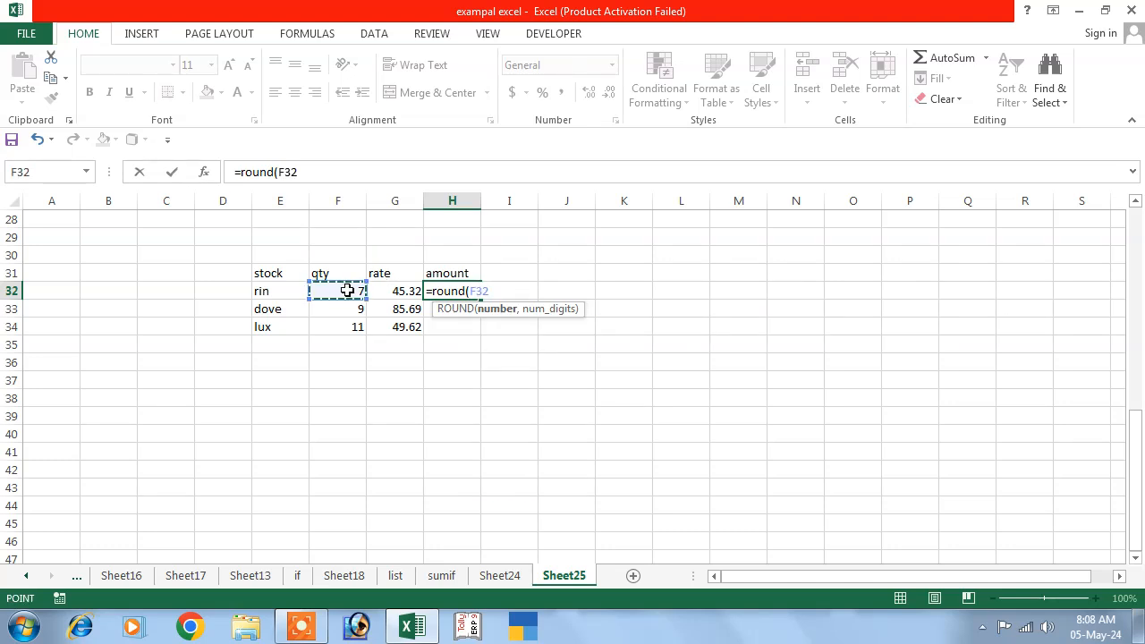
pyautogui.write('*')
pyautogui.click(397, 290)
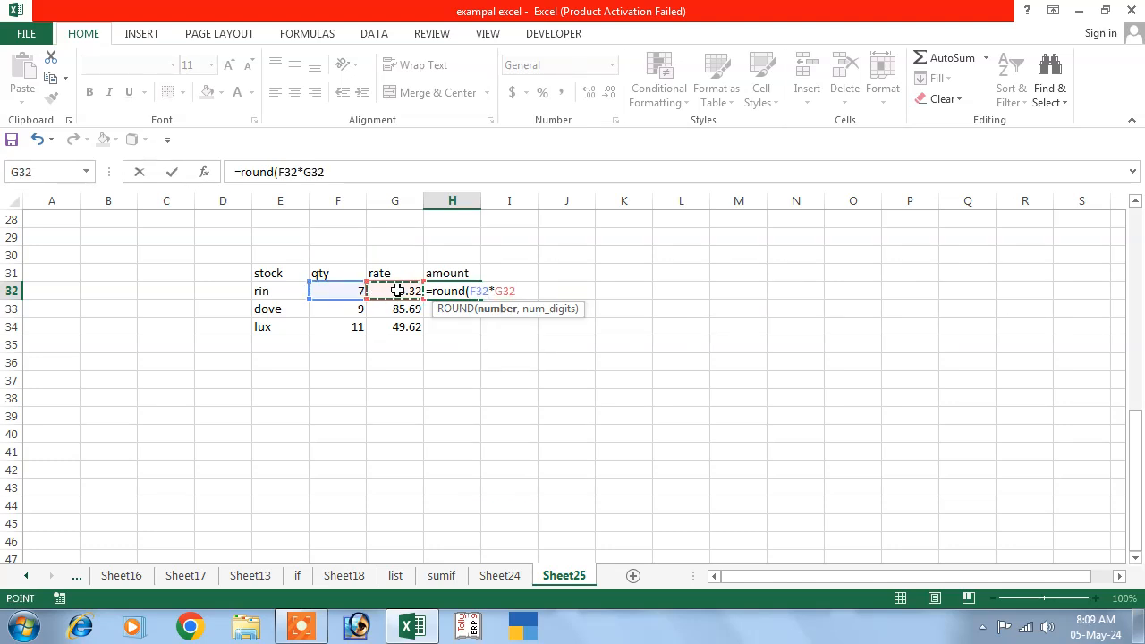
pyautogui.write(')')
pyautogui.press('Return')
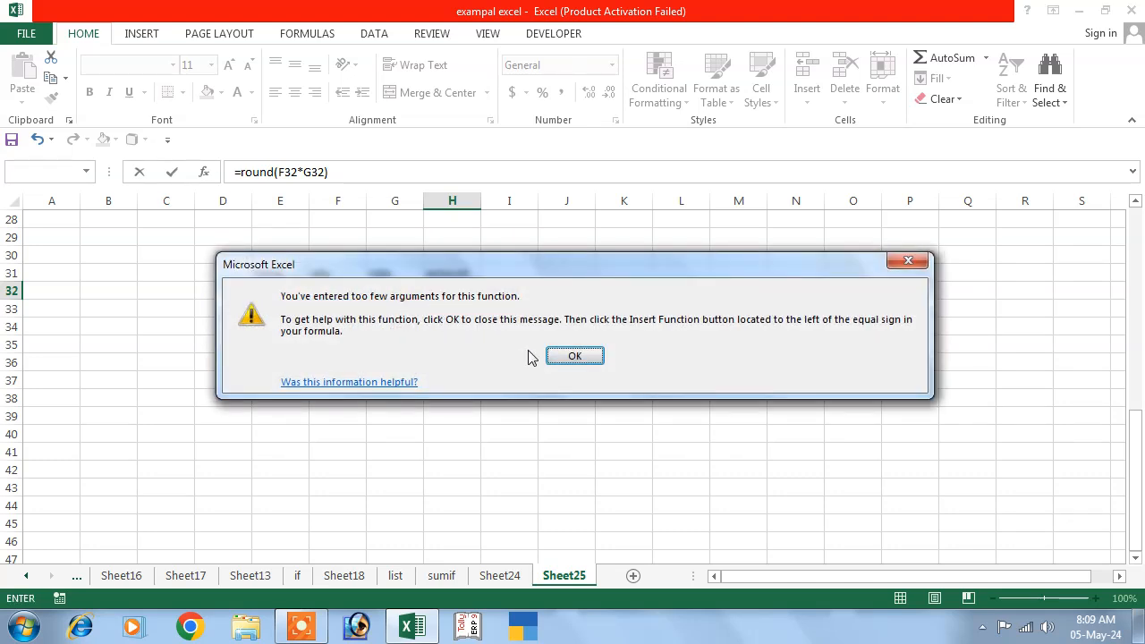
pyautogui.click(575, 356)
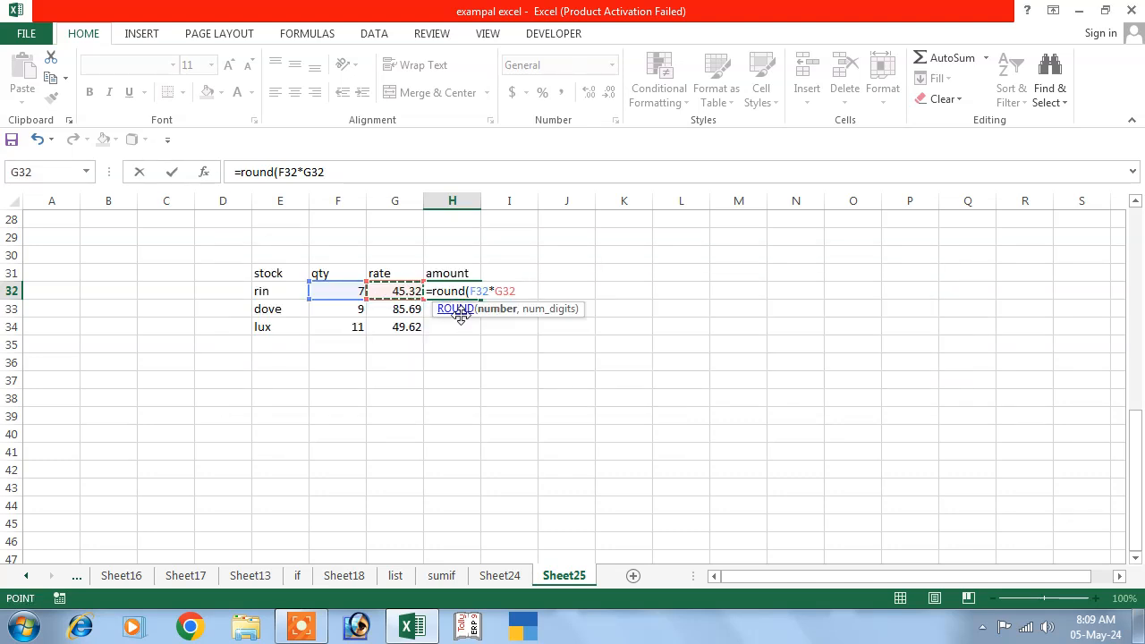
pyautogui.press('BackSpace')
pyautogui.write(',')
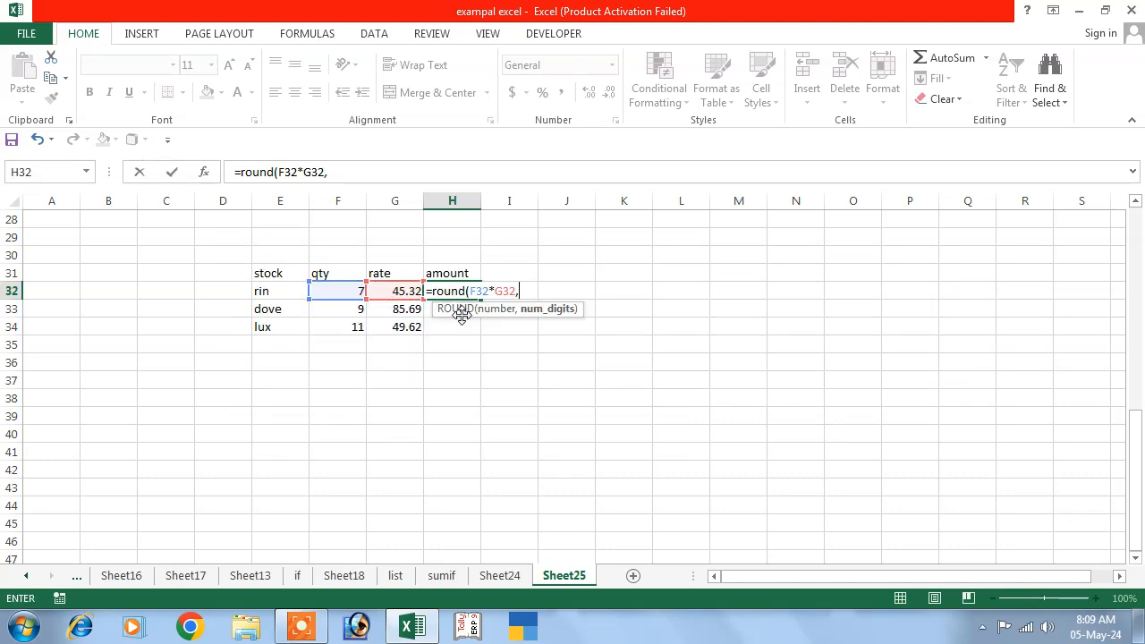
pyautogui.write('0)')
pyautogui.press('Return')
pyautogui.click(468, 288)
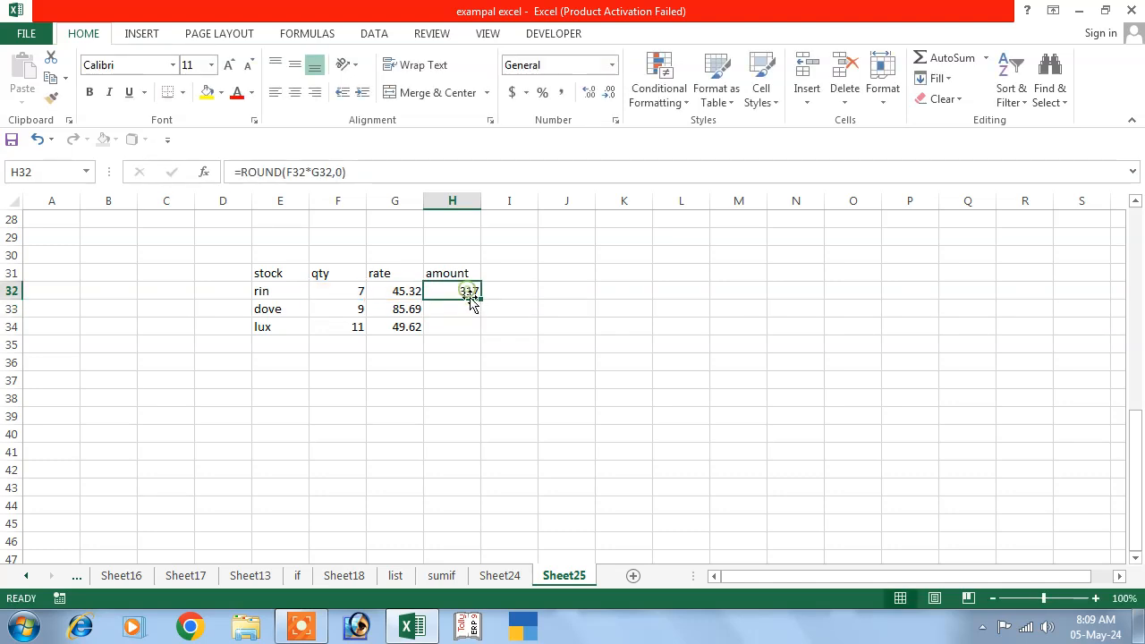
pyautogui.moveTo(481, 301); pyautogui.dragTo(483, 334)
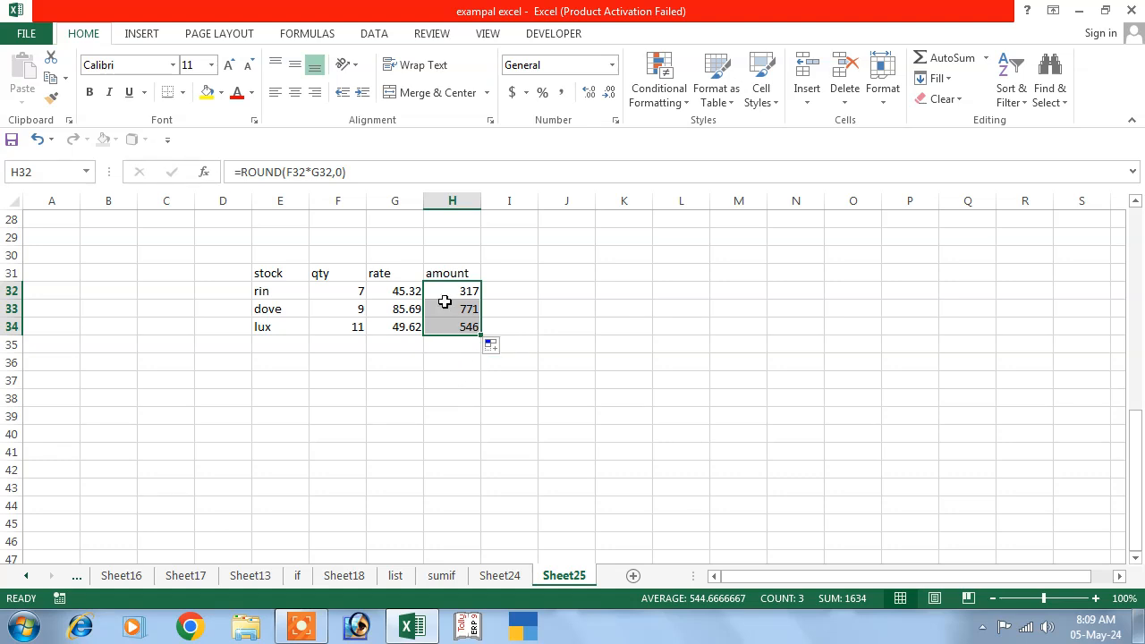
# Total the rounded amounts in cell H36 with a SUM of H32:H34.
pyautogui.click(444, 364)
pyautogui.write('=su')
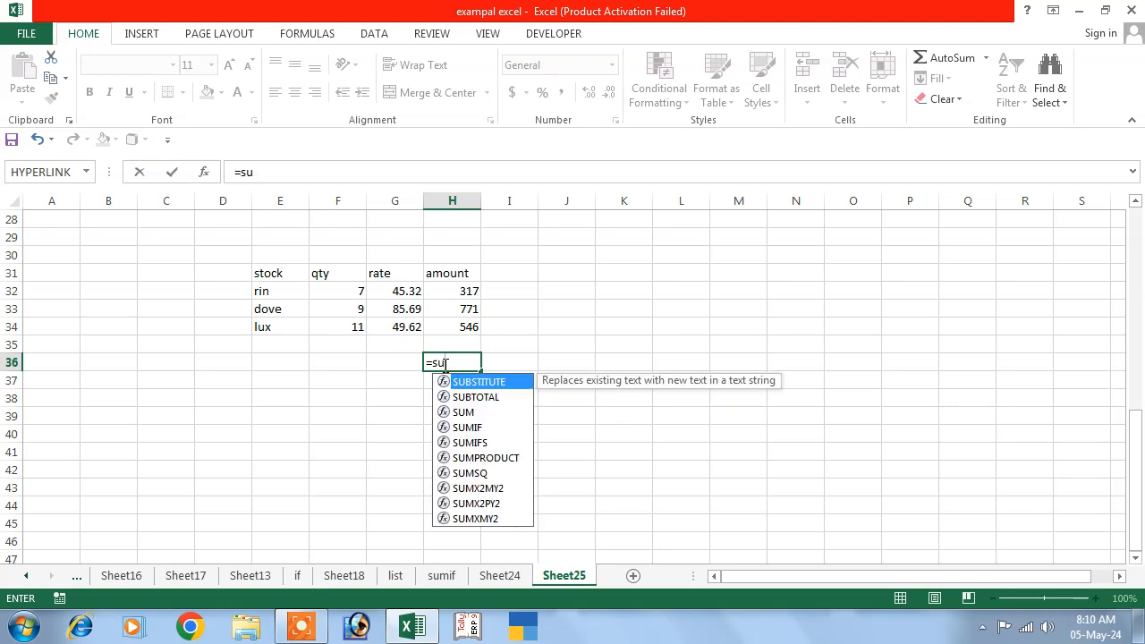
pyautogui.write('m')
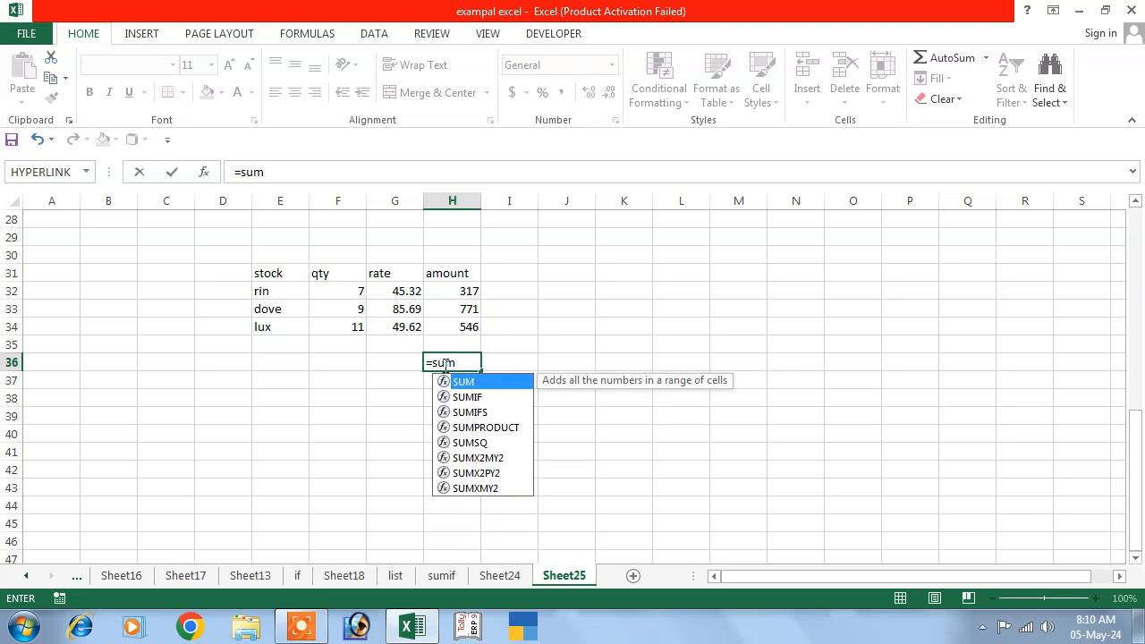
pyautogui.write('(')
pyautogui.moveTo(452, 294); pyautogui.dragTo(458, 330)
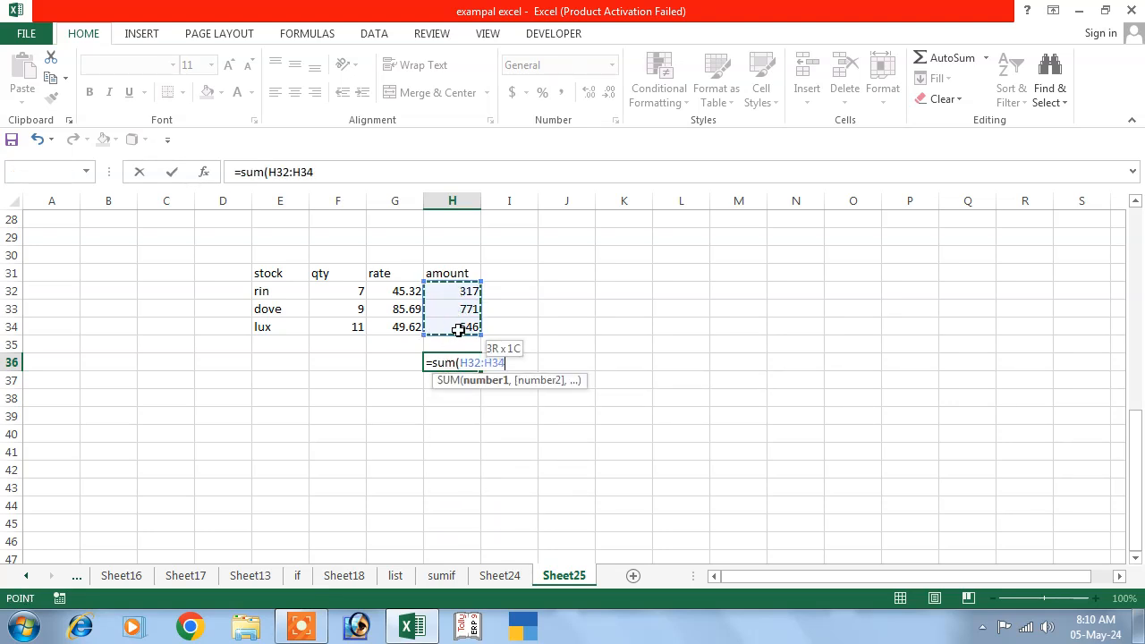
pyautogui.press('Return')
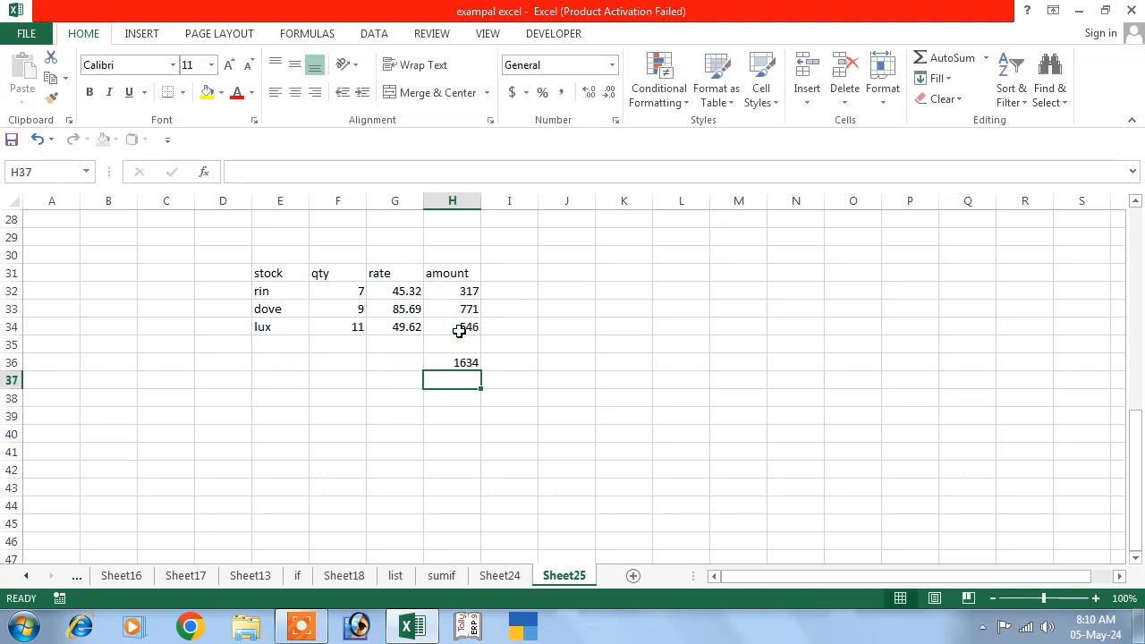
pyautogui.click(327, 378)
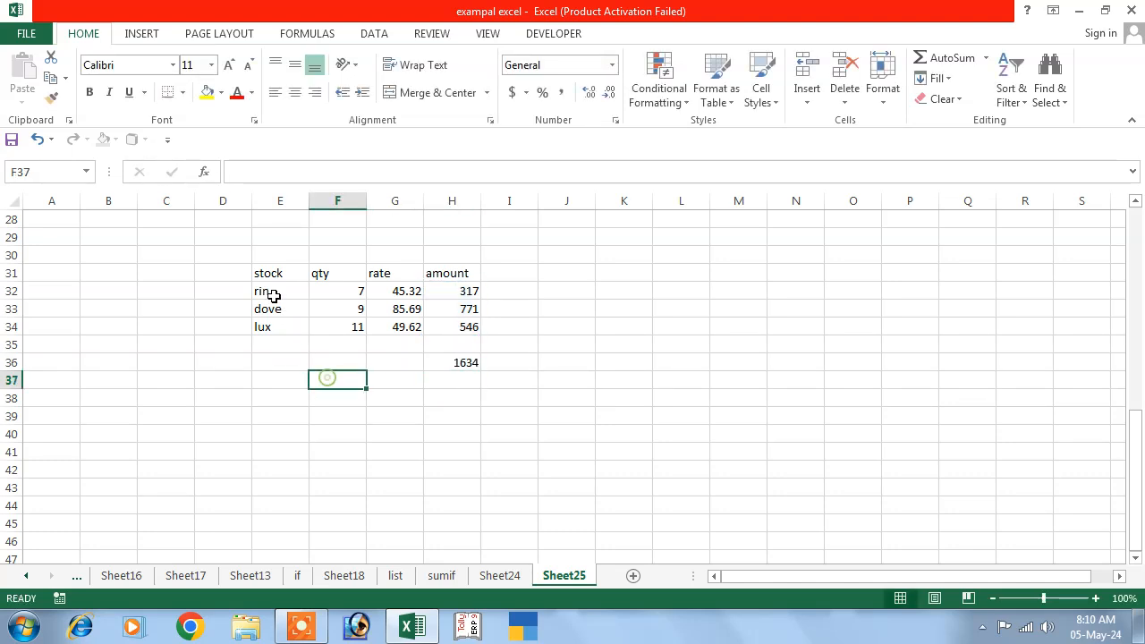
pyautogui.moveTo(237, 259); pyautogui.dragTo(536, 411)
pyautogui.click(467, 413)
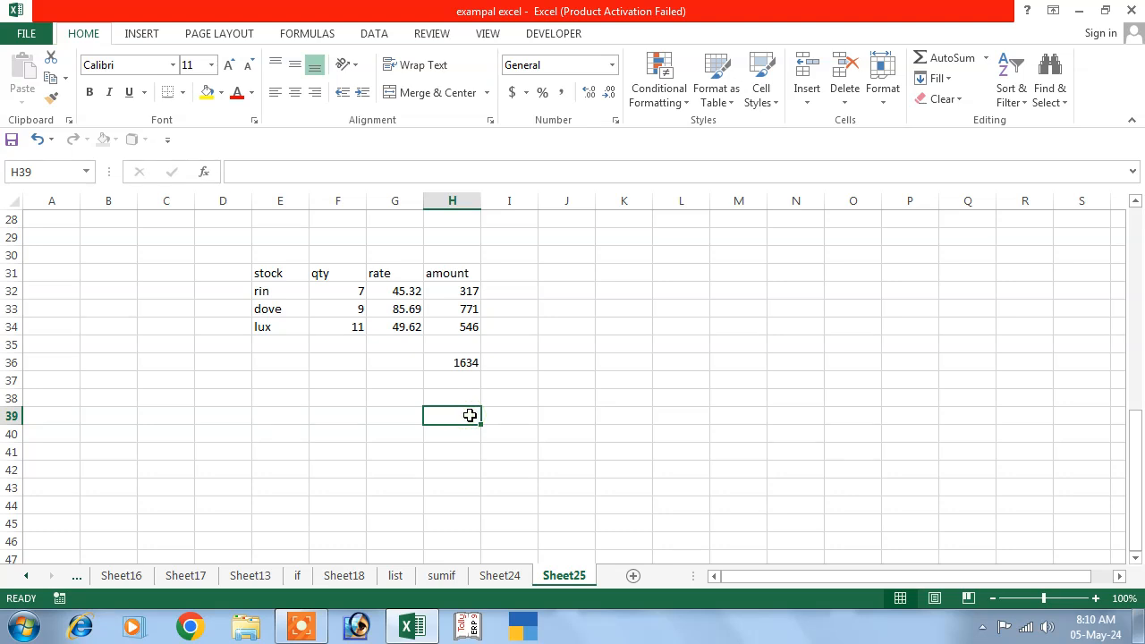
pyautogui.scroll(9, 465, 416)
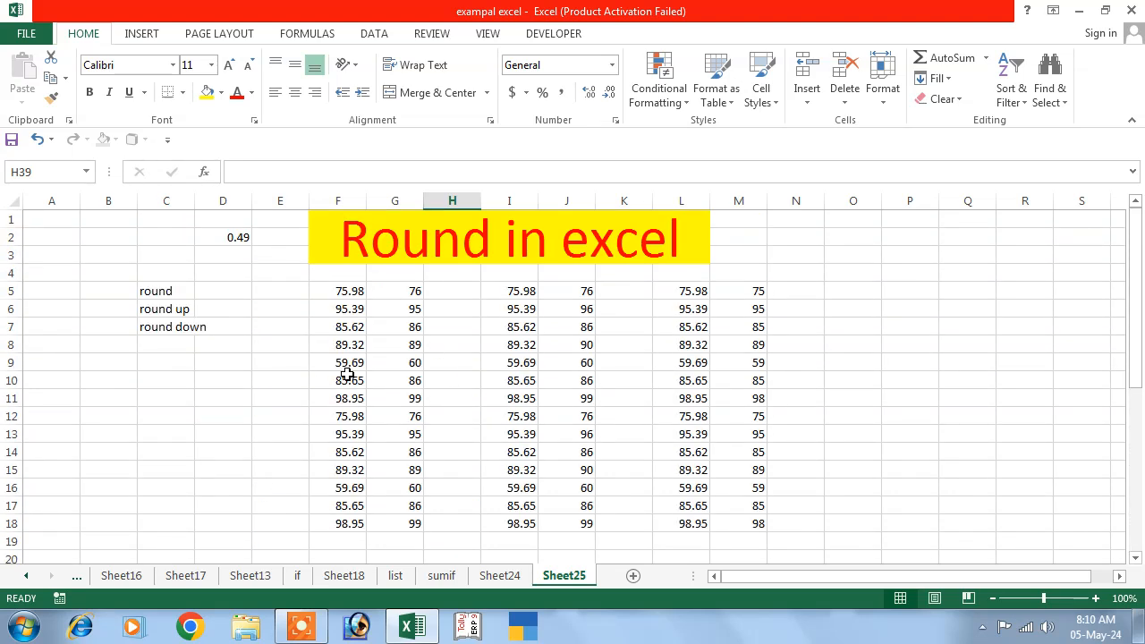